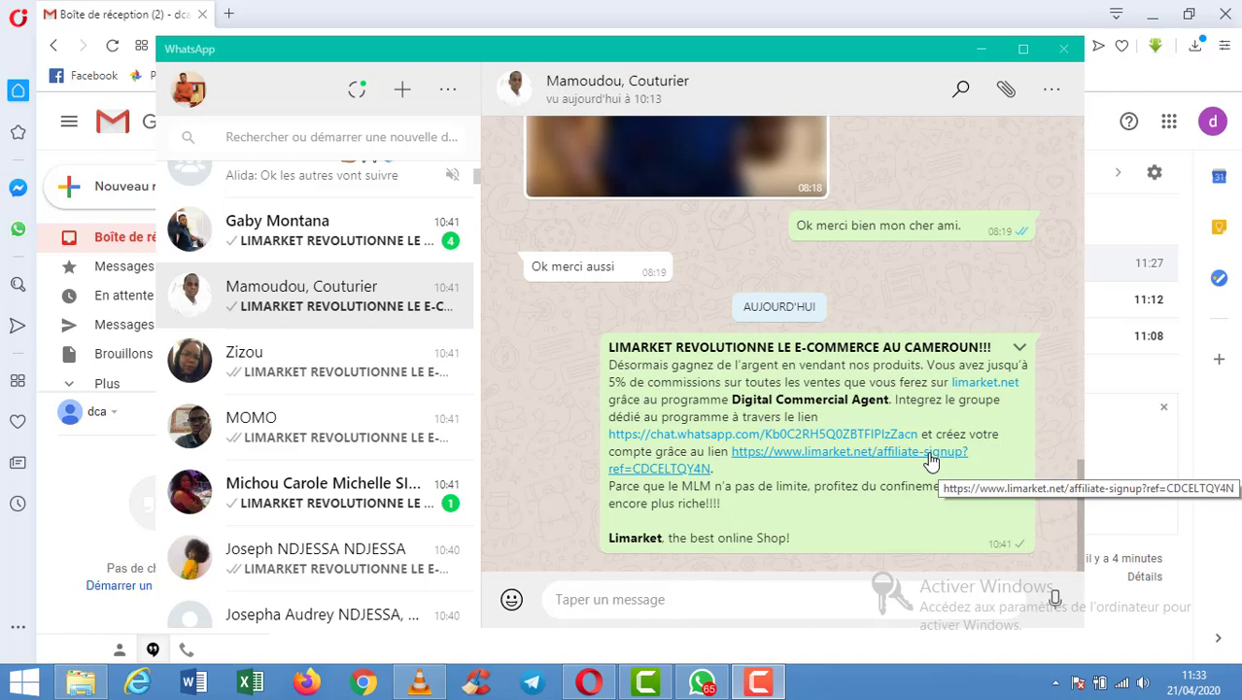
Open the affiliate signup link from the LIMARKET REVOLUTIONNE message in WhatsApp.
{"action": "left_click", "coordinate": [930, 461]}
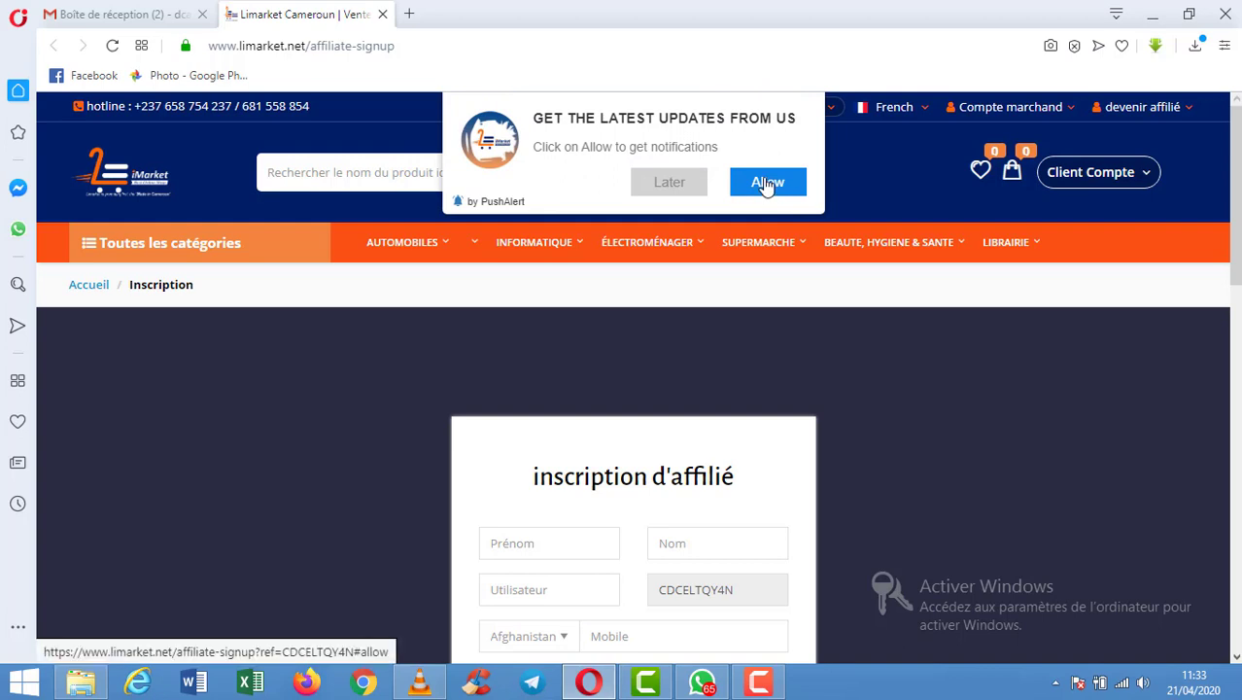
Allow the site's notifications and scroll to the inscription d'affilié form.
{"action": "left_click", "coordinate": [768, 185]}
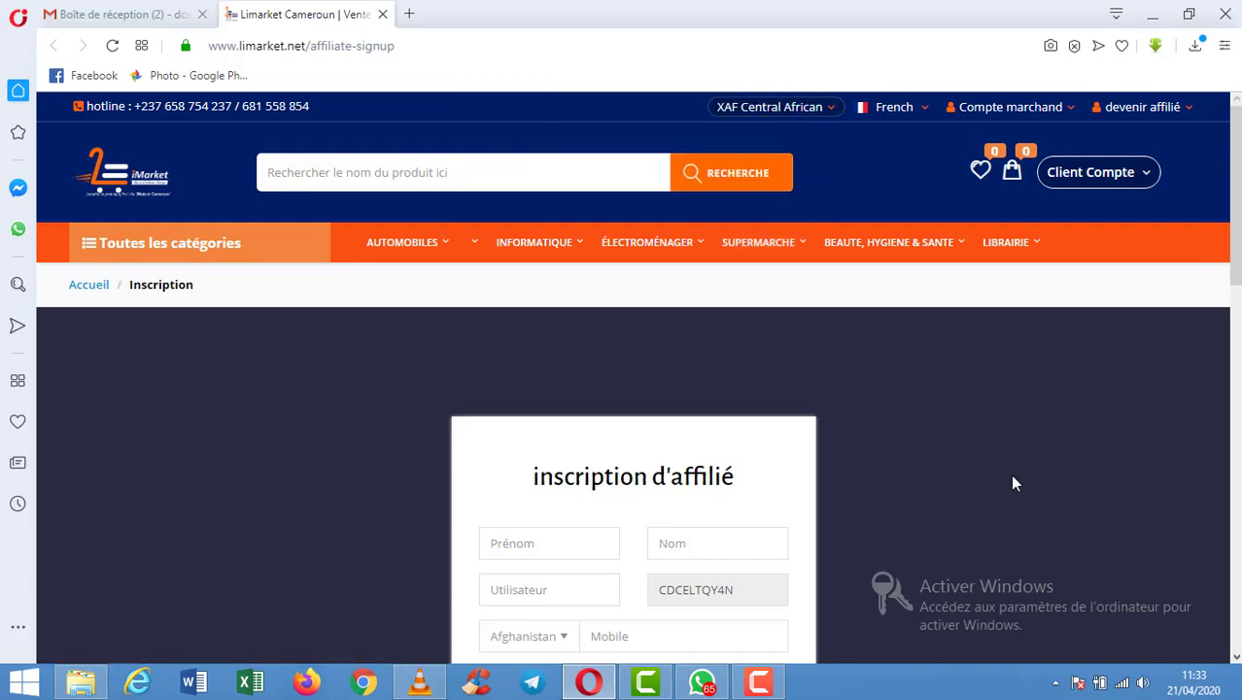
{"action": "scroll", "coordinate": [1013, 483], "scroll_direction": "down", "scroll_amount": 1}
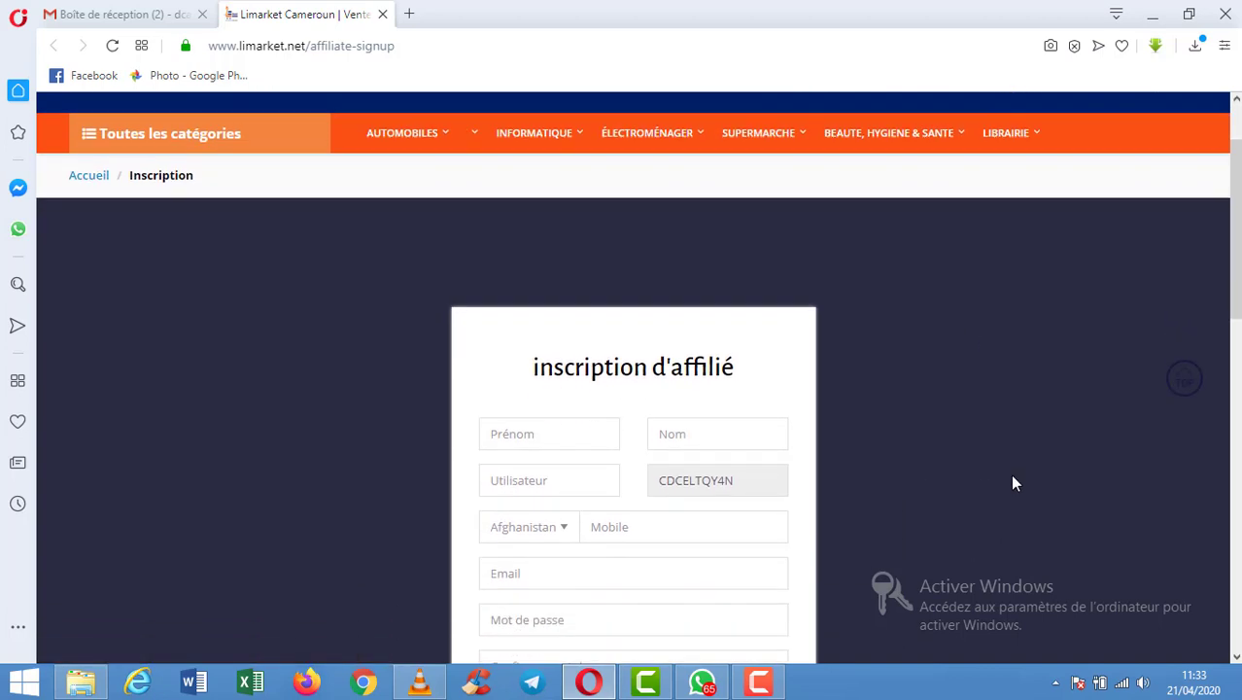
{"action": "scroll", "coordinate": [1013, 483], "scroll_direction": "down", "scroll_amount": 3}
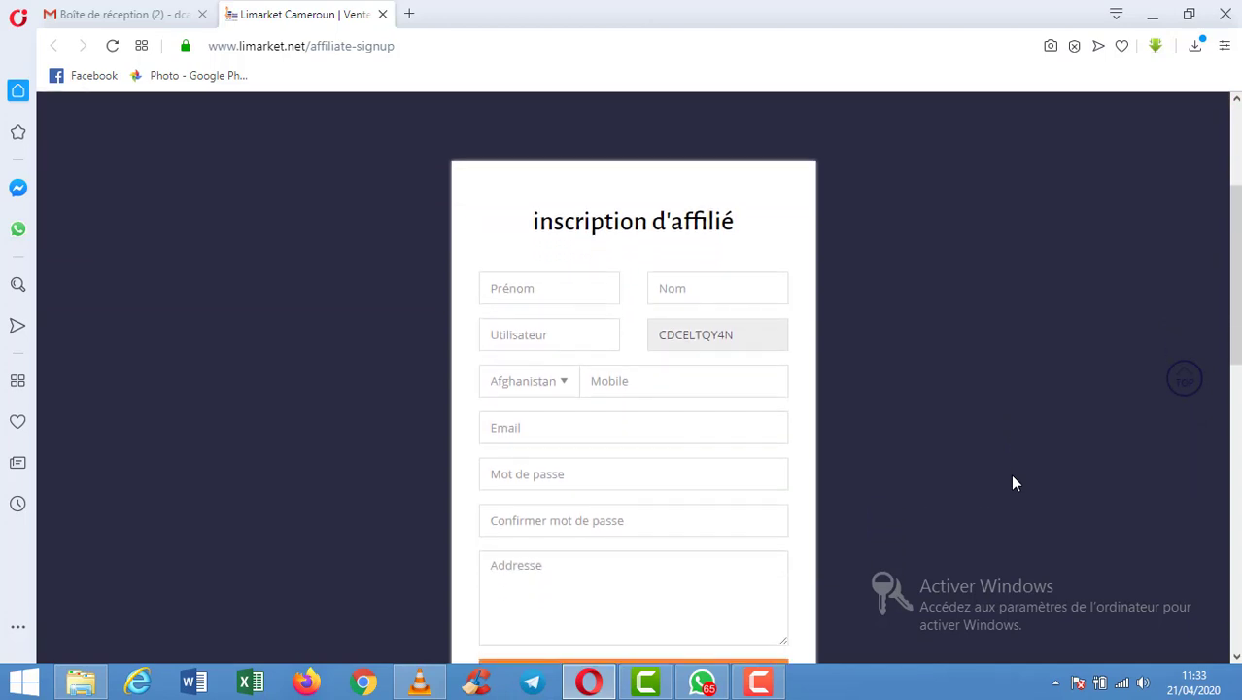
{"action": "scroll", "coordinate": [1013, 483], "scroll_direction": "up", "scroll_amount": 2}
Enter the first name, last name and username, leaving the referral code unchanged.
{"action": "left_click", "coordinate": [560, 292]}
{"action": "type", "text": "dca"}
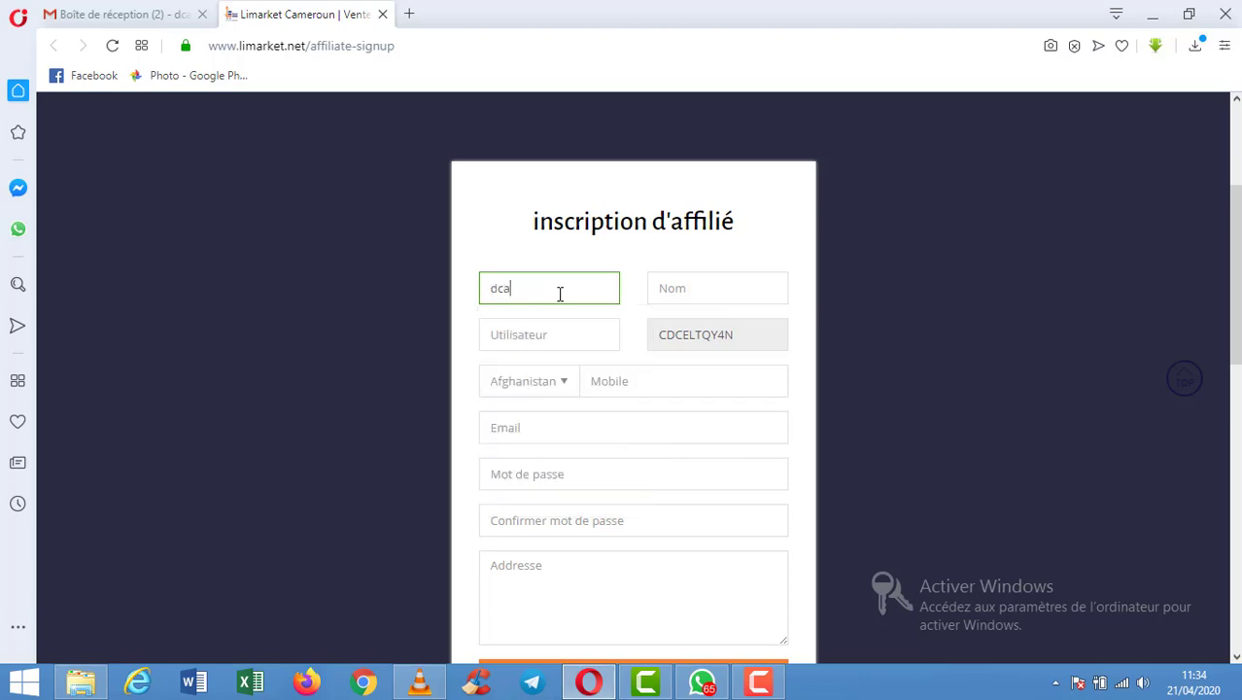
{"action": "key", "text": "Tab"}
{"action": "type", "text": "test"}
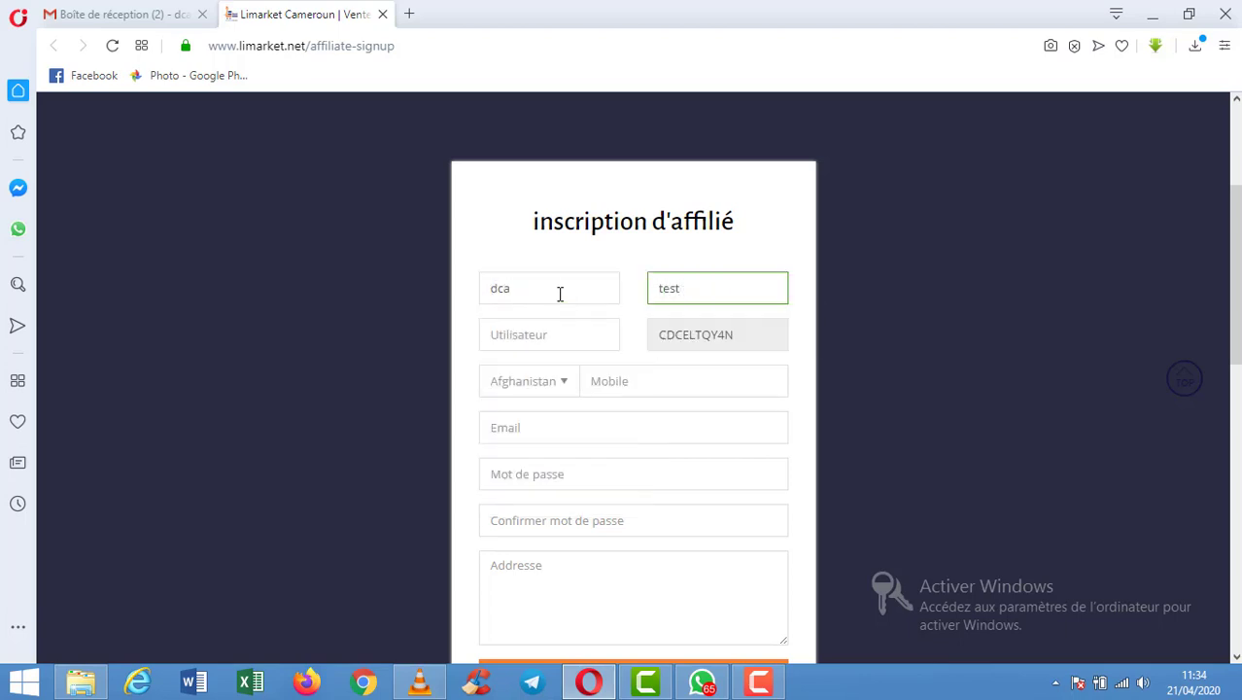
{"action": "key", "text": "Tab"}
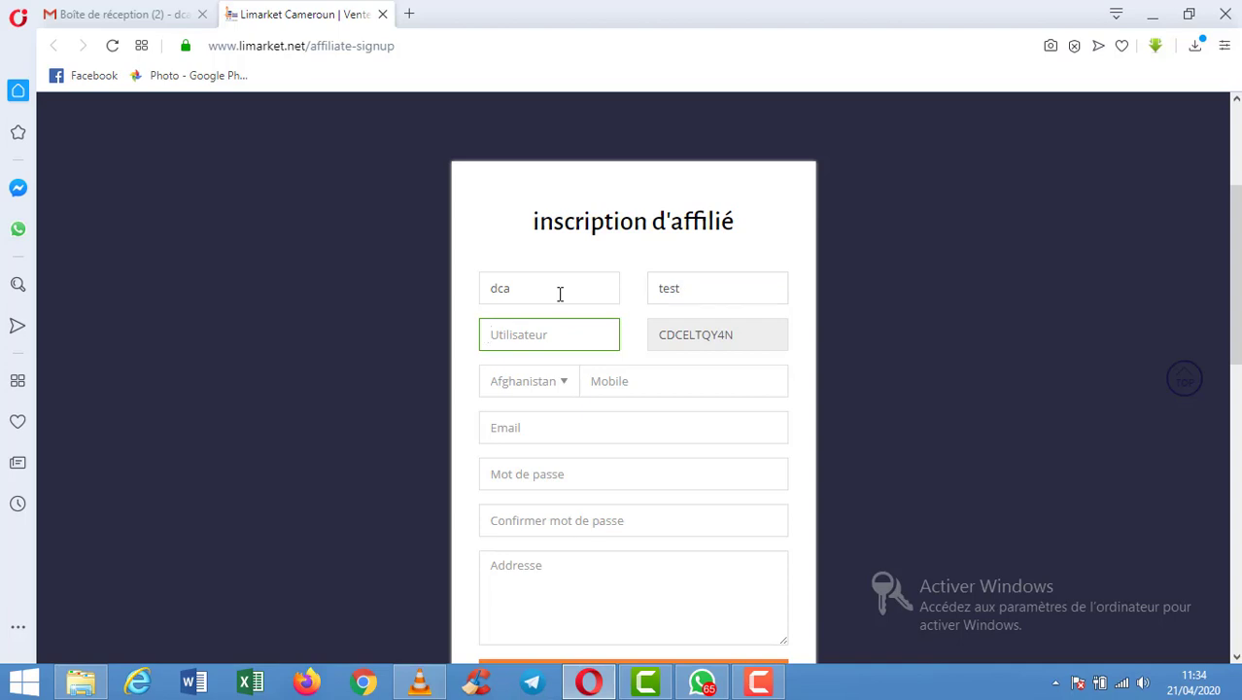
{"action": "type", "text": "dcatest"}
{"action": "key", "text": "Tab"}
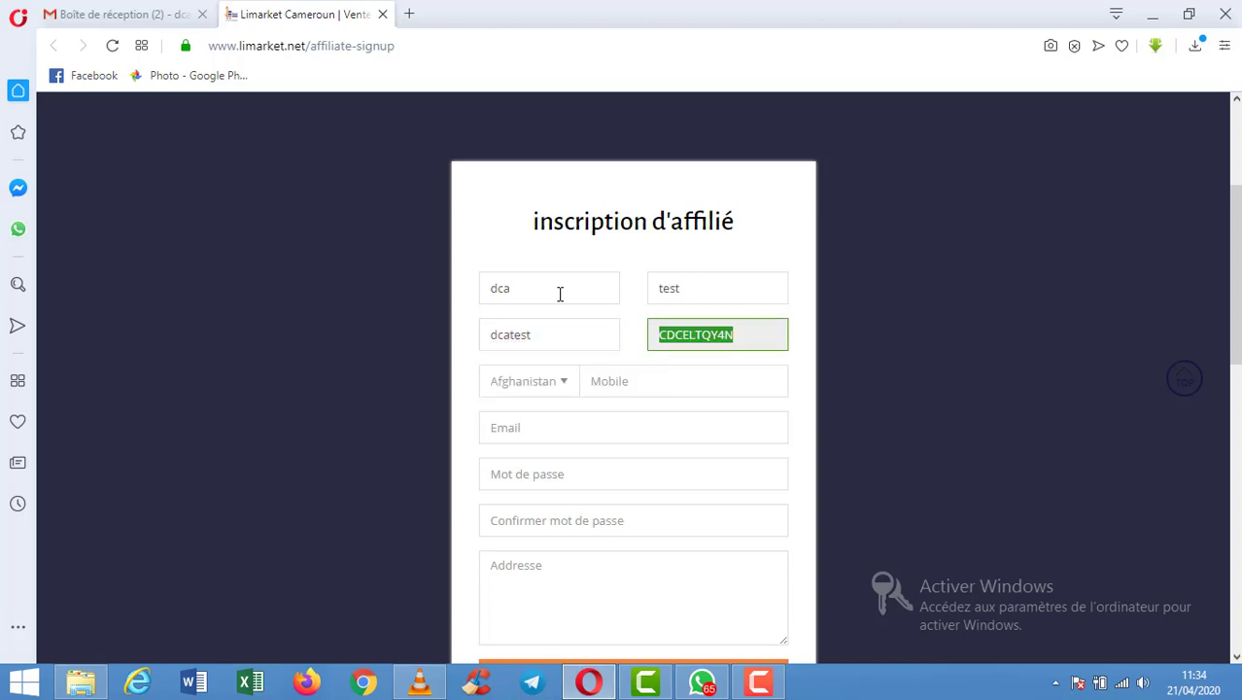
{"action": "key", "text": "Tab"}
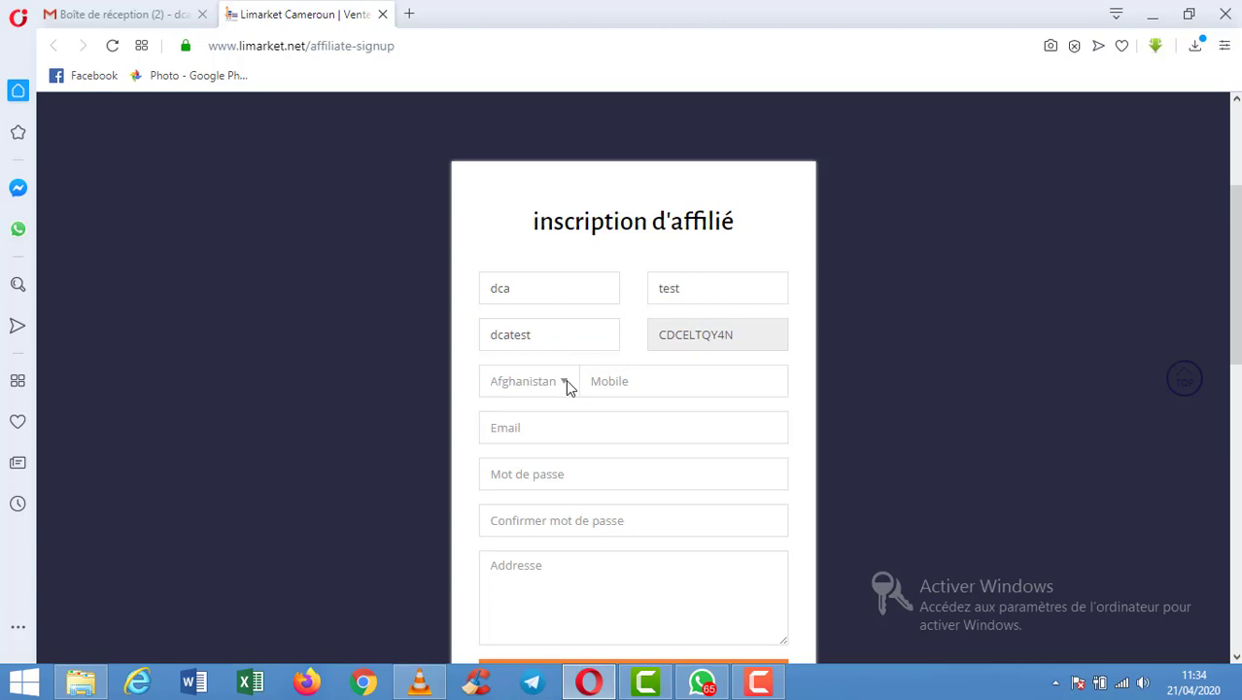
Set the country to Cameroon and fill the mobile number and e-mail from saved suggestions.
{"action": "left_click", "coordinate": [569, 385]}
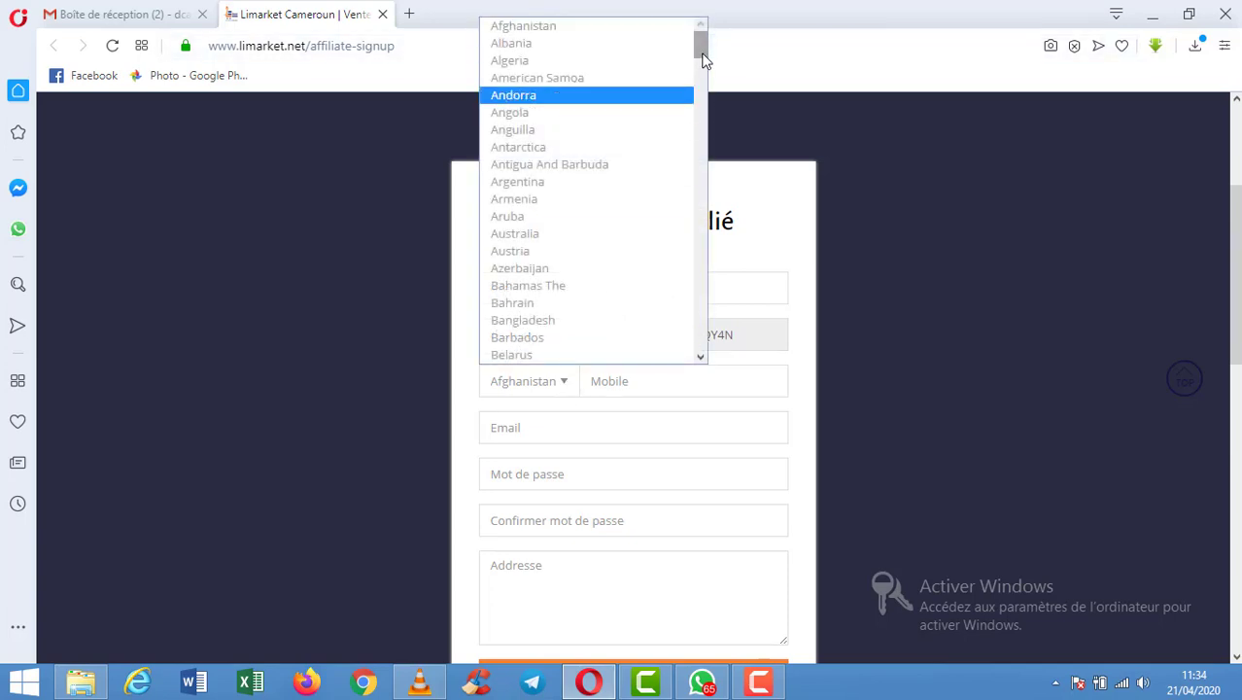
{"action": "left_click_drag", "start_coordinate": [703, 60], "coordinate": [707, 92]}
{"action": "left_click", "coordinate": [549, 236]}
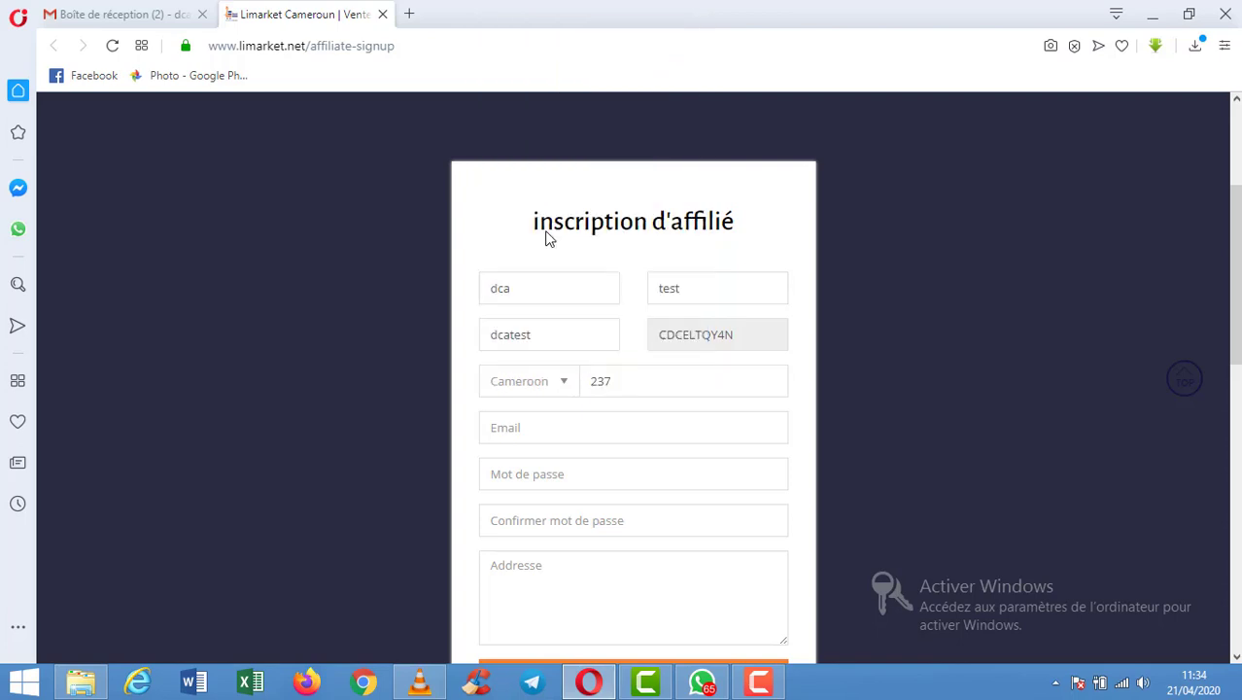
{"action": "left_click", "coordinate": [717, 392]}
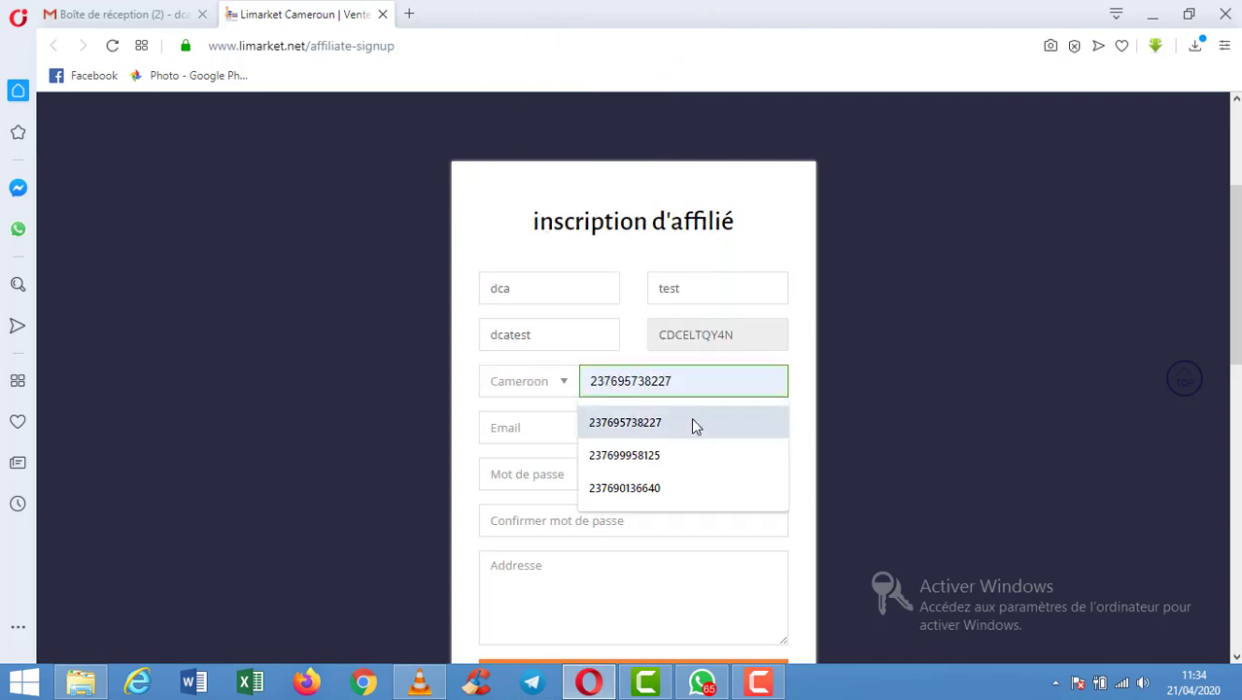
{"action": "left_click", "coordinate": [693, 424]}
{"action": "left_click", "coordinate": [662, 430]}
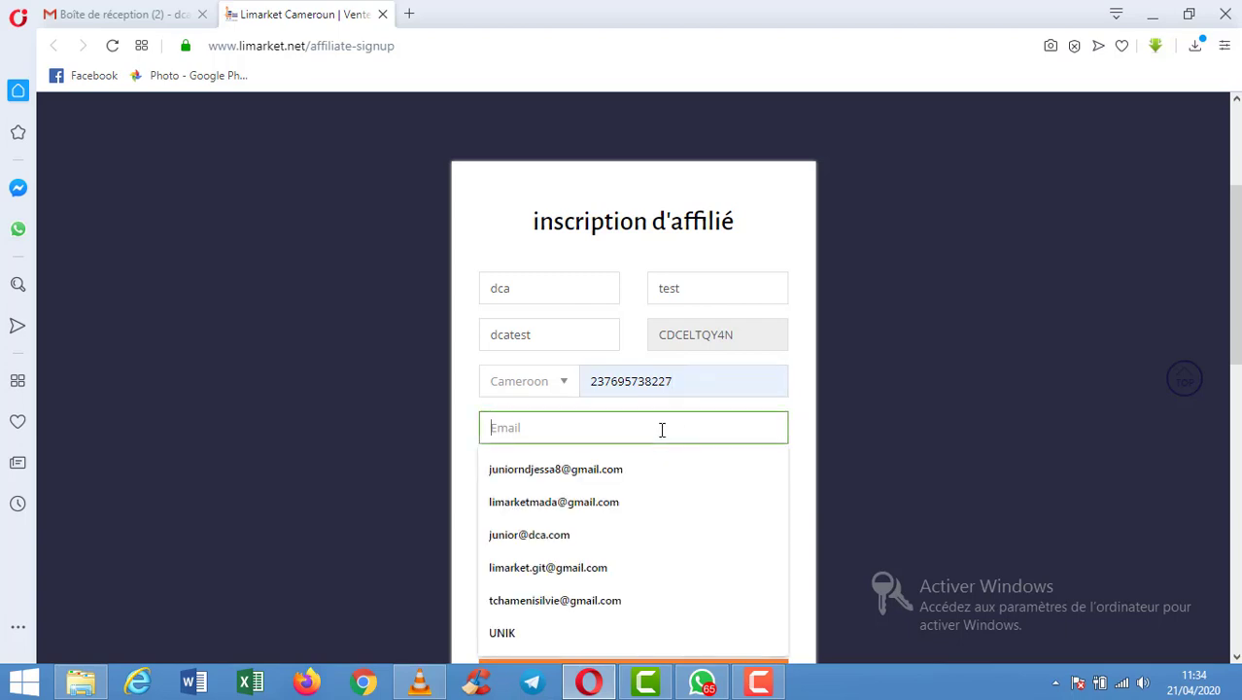
{"action": "type", "text": "dca"}
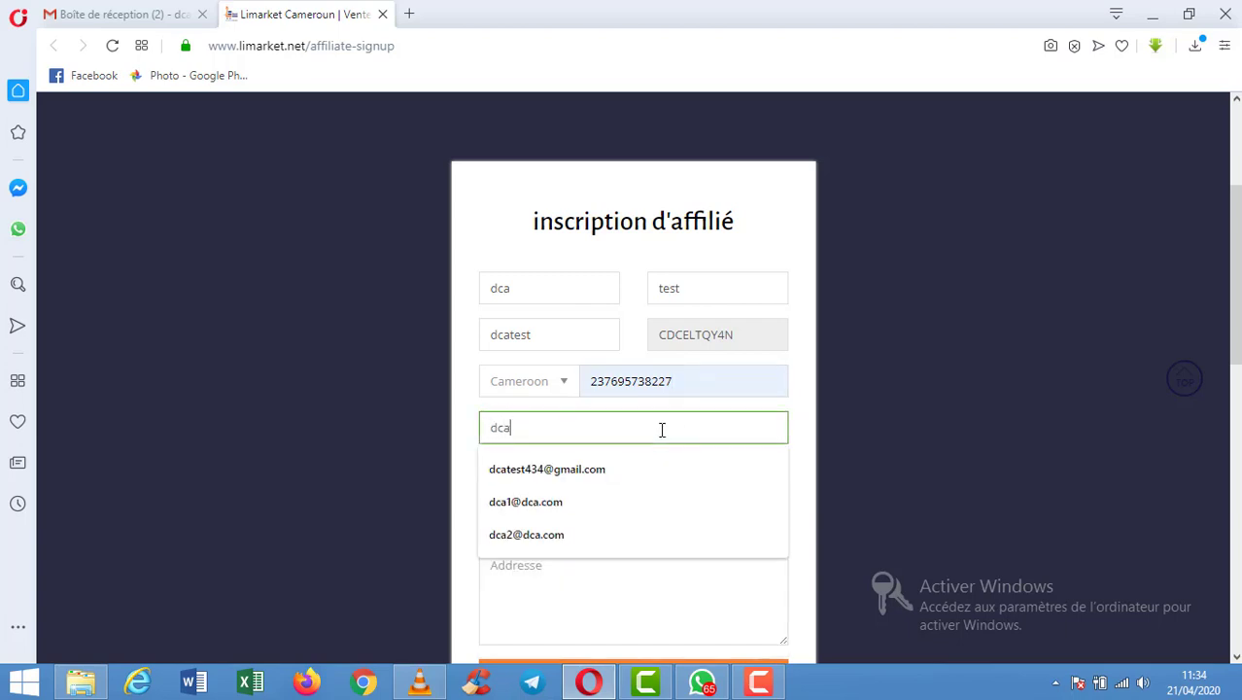
{"action": "key", "text": "Down"}
{"action": "key", "text": "Return"}
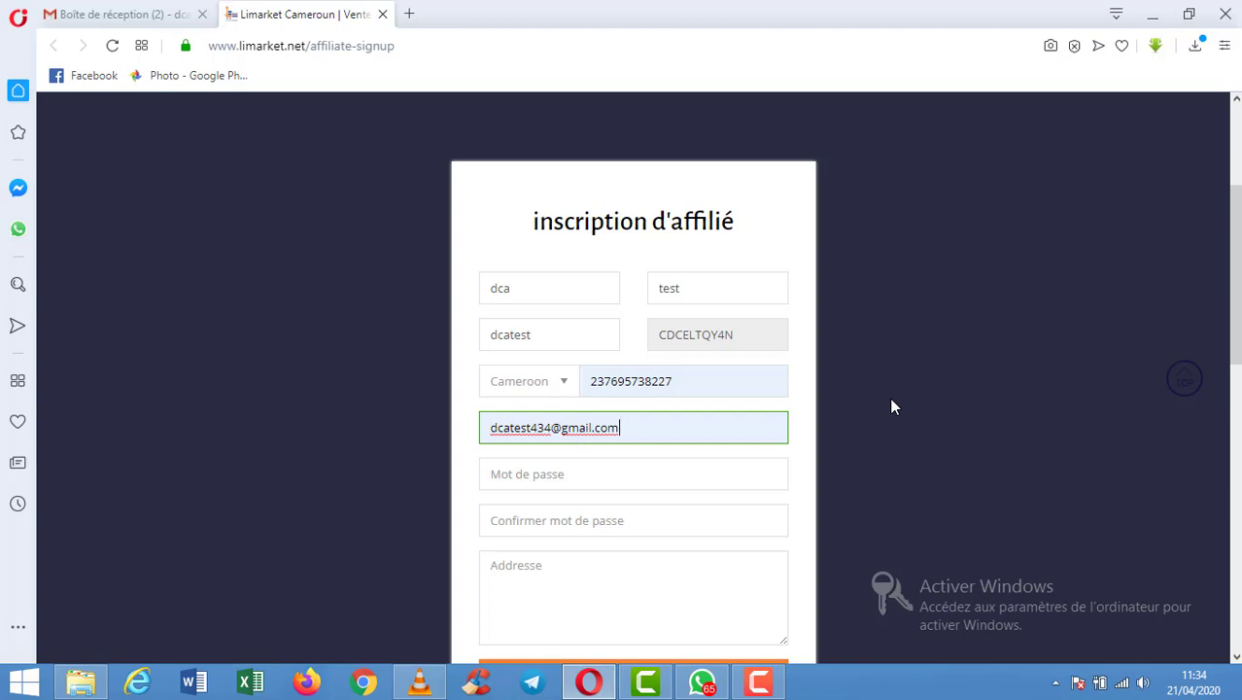
Enter an initial password and a password confirmation.
{"action": "left_click", "coordinate": [692, 470]}
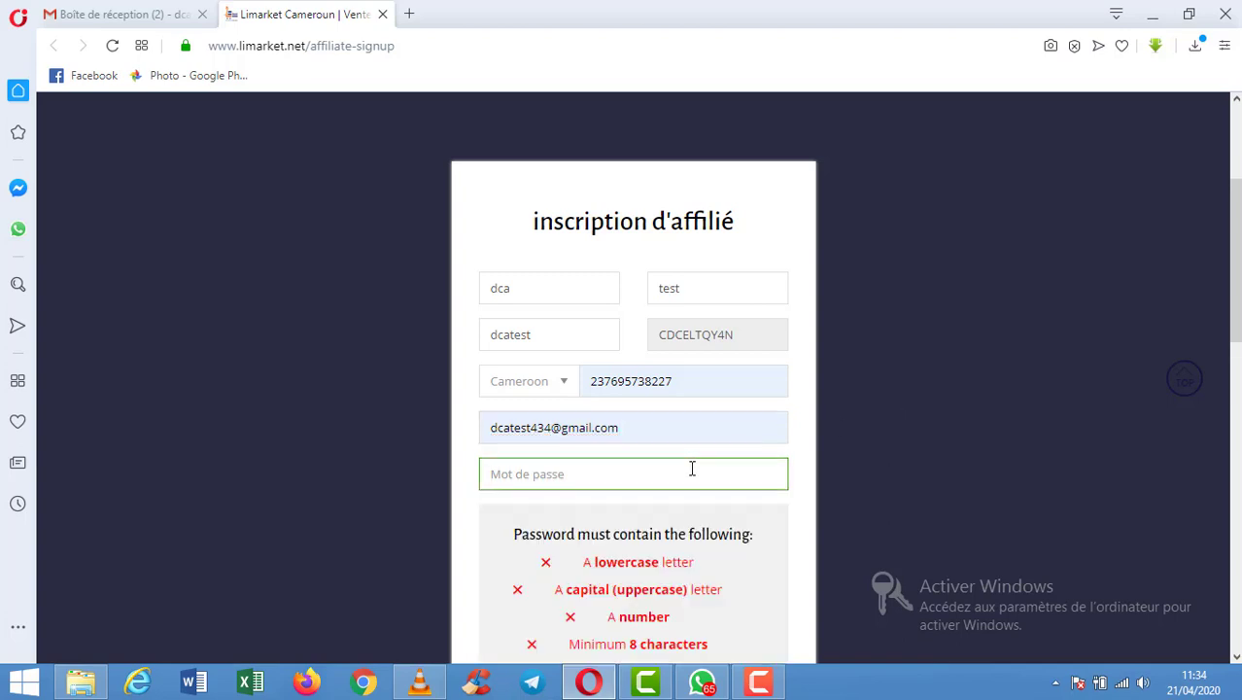
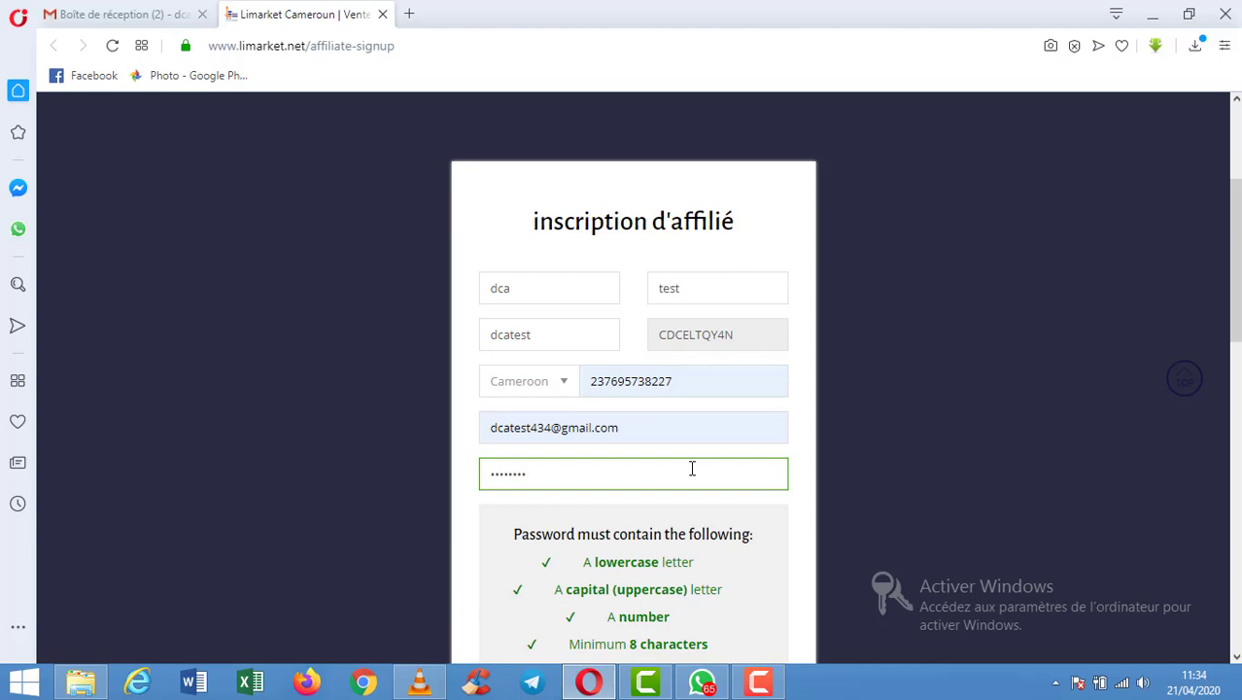
{"action": "left_click", "coordinate": [792, 486]}
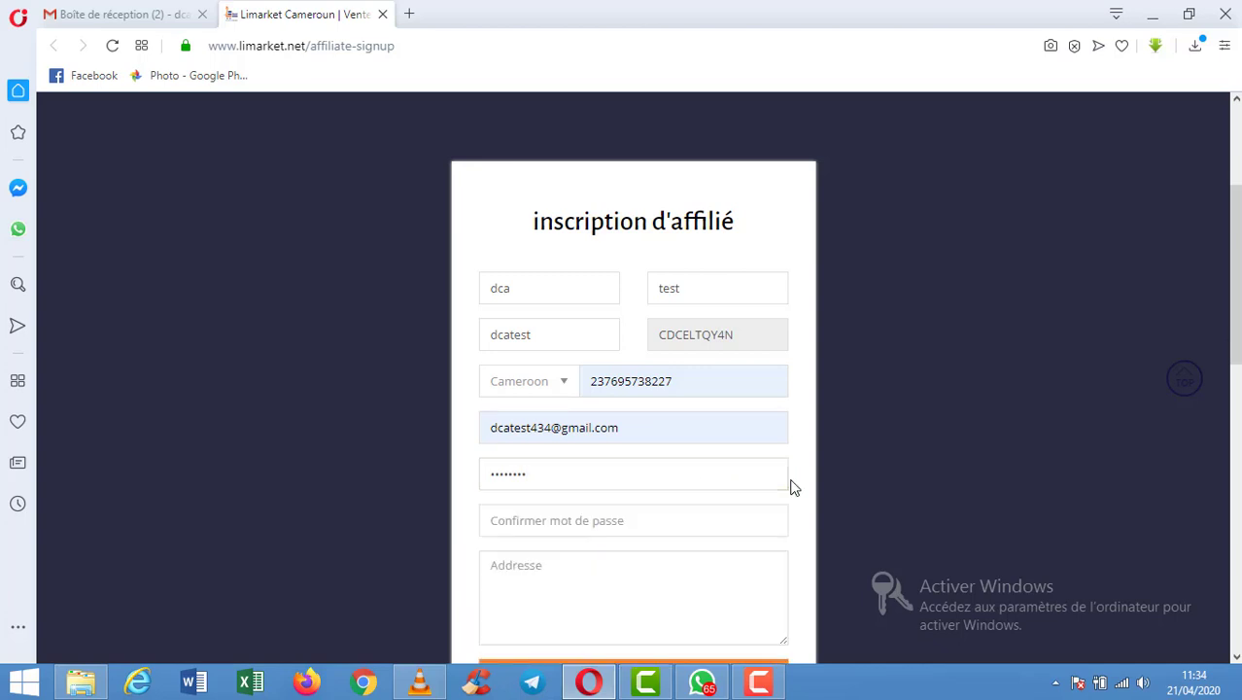
{"action": "left_click", "coordinate": [681, 520]}
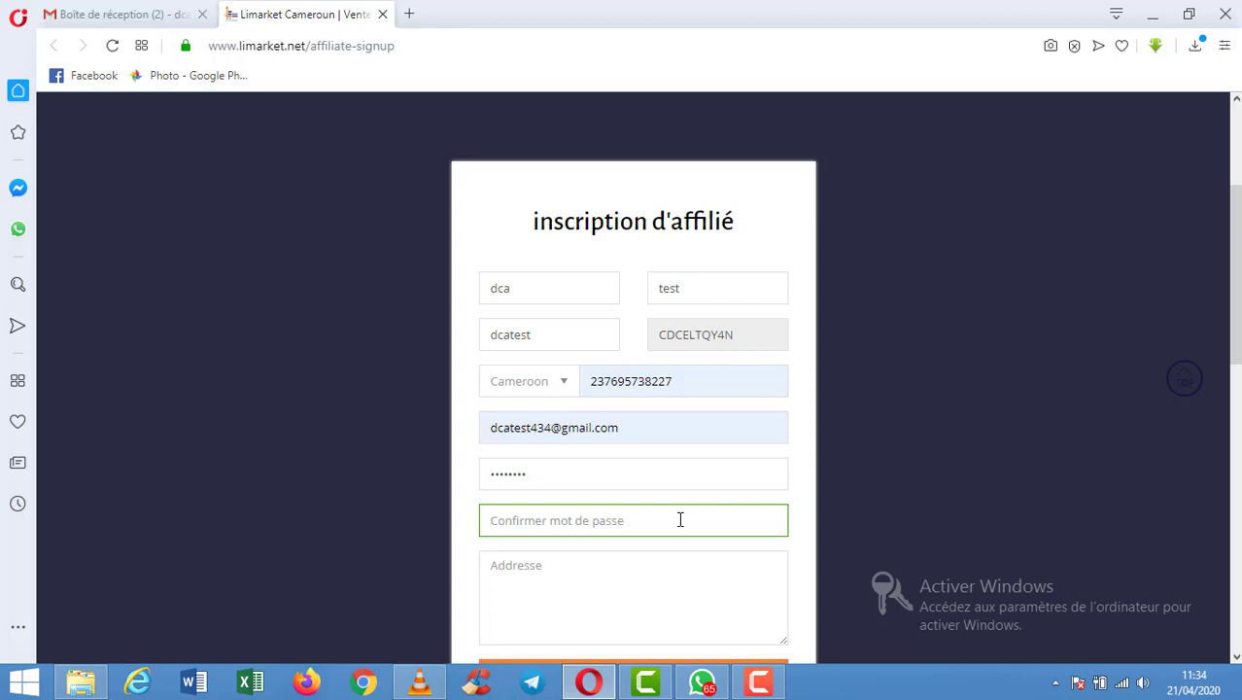
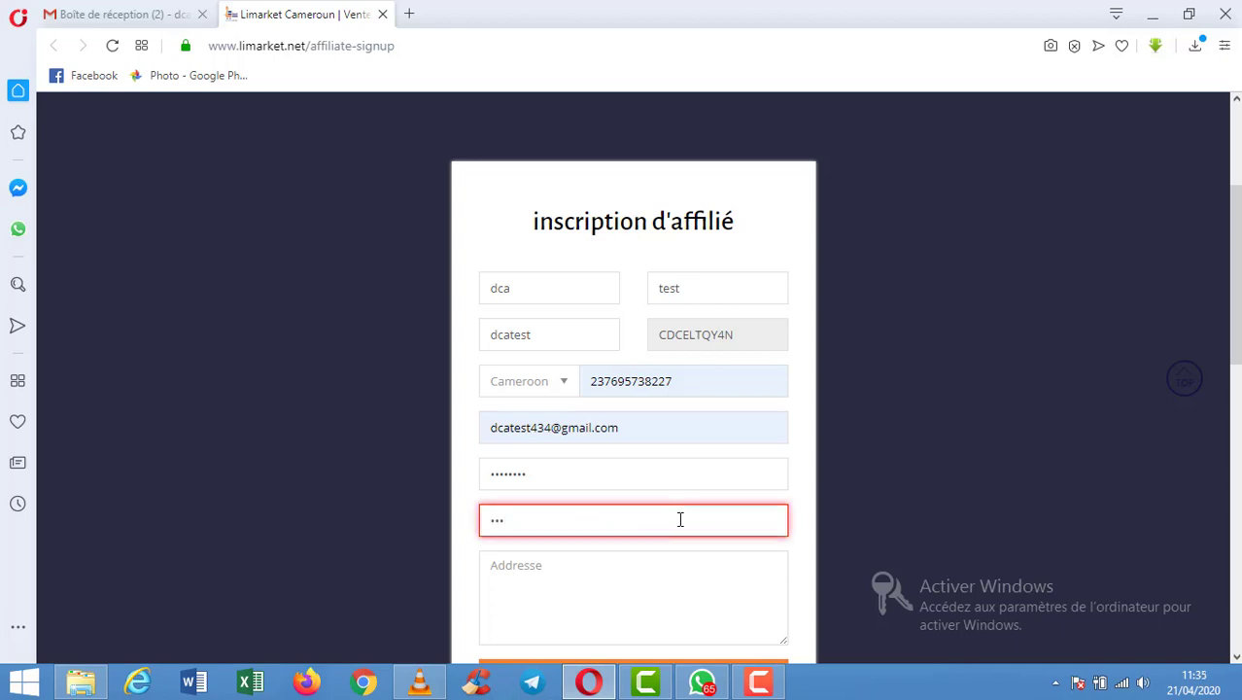
Replace both with a compliant password and its matching confirmation.
{"action": "left_click", "coordinate": [642, 466]}
{"action": "key", "text": "BackSpace"}
{"action": "key", "text": "BackSpace"}
{"action": "key", "text": "BackSpace"}
{"action": "key", "text": "BackSpace"}
{"action": "key", "text": "BackSpace"}
{"action": "key", "text": "BackSpace"}
{"action": "key", "text": "BackSpace"}
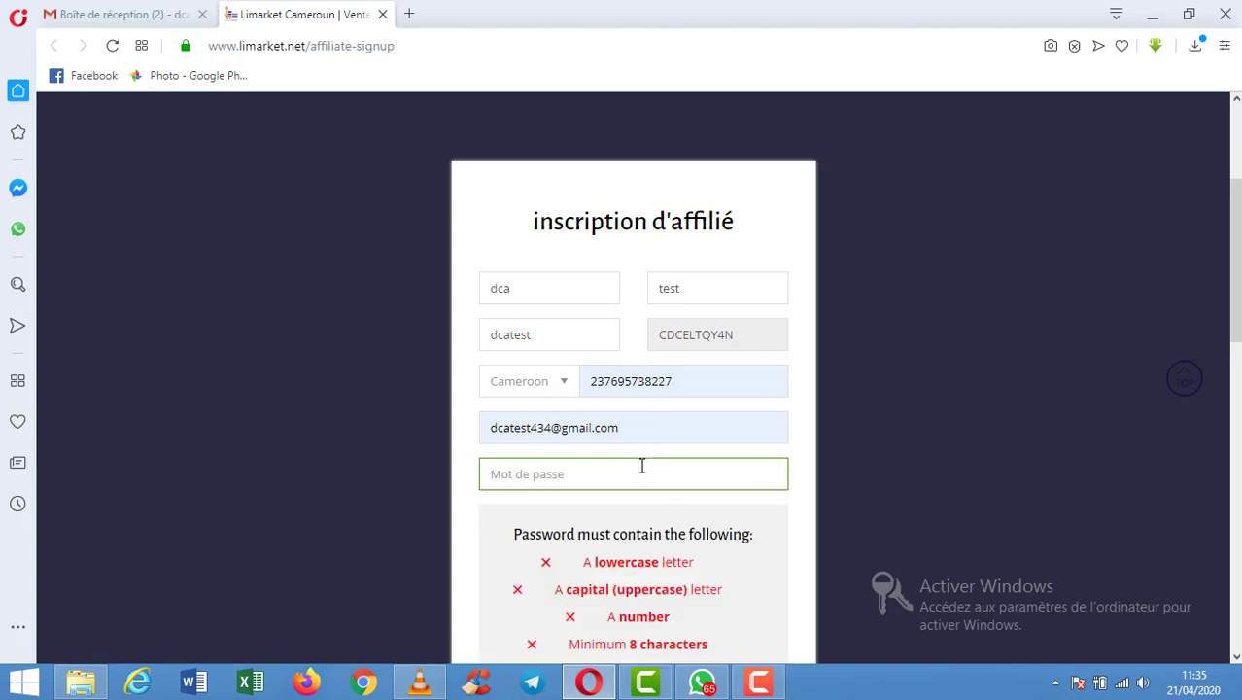
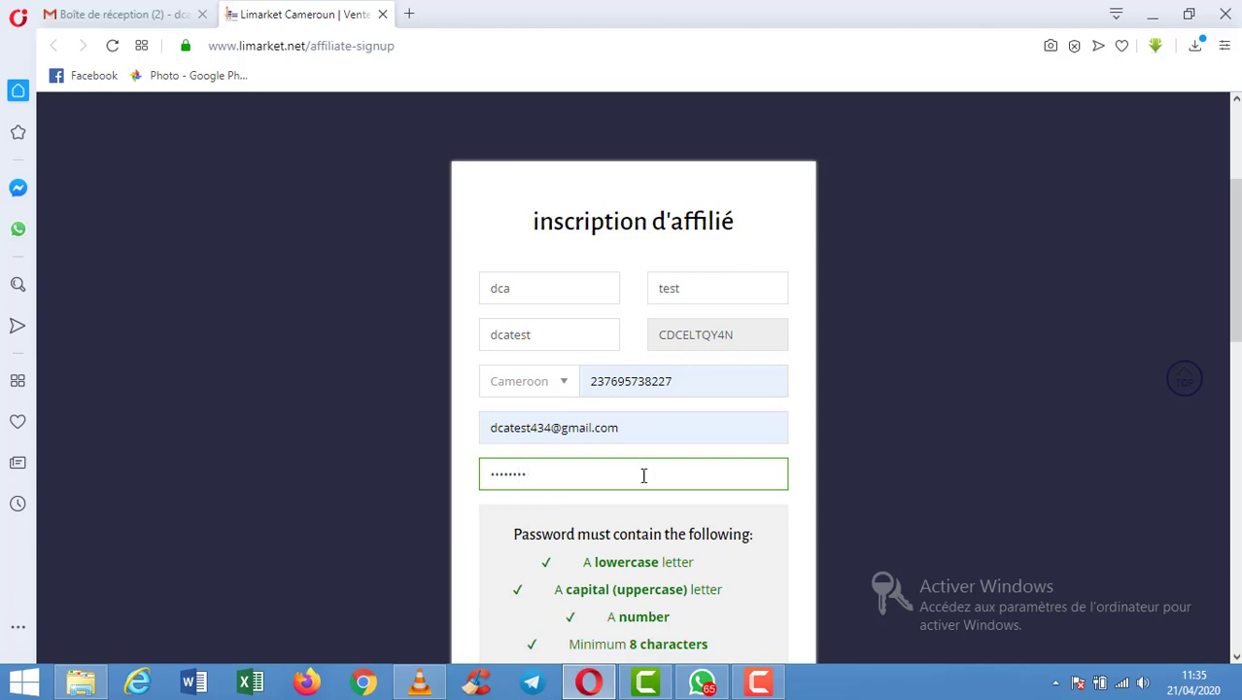
{"action": "left_click", "coordinate": [786, 535]}
{"action": "key", "text": "BackSpace"}
{"action": "key", "text": "BackSpace"}
{"action": "key", "text": "BackSpace"}
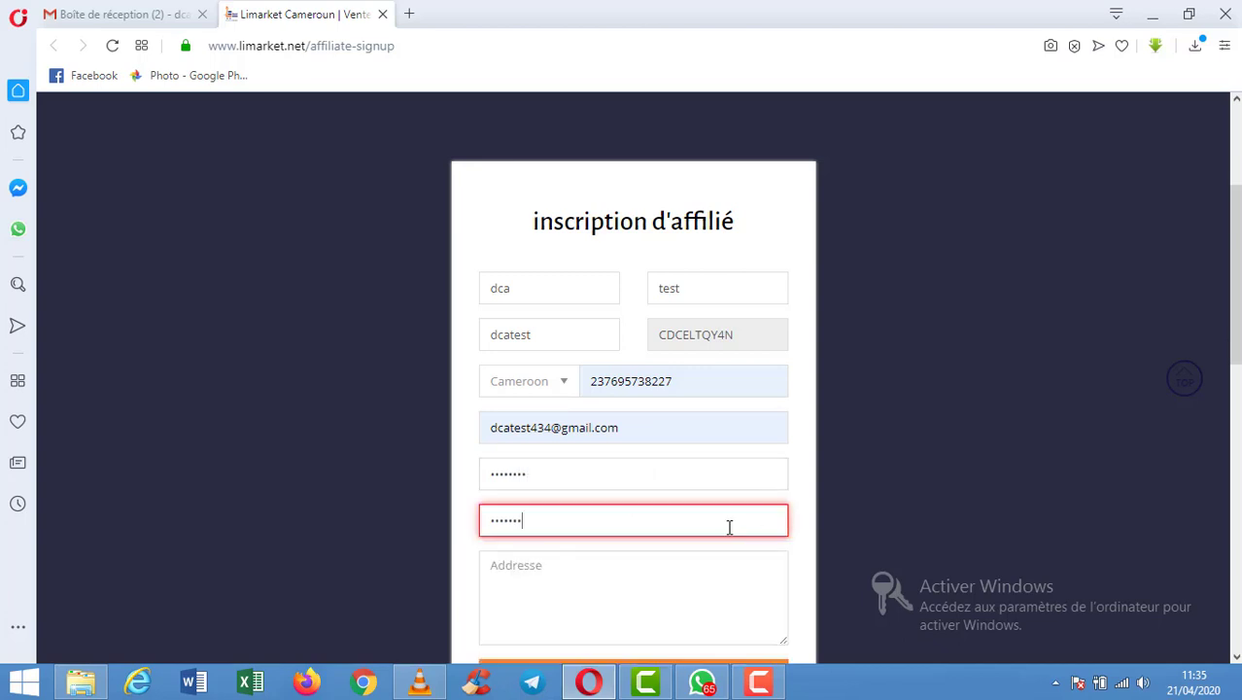
{"action": "key", "text": "BackSpace"}
{"action": "key", "text": "BackSpace"}
{"action": "key", "text": "BackSpace"}
{"action": "key", "text": "BackSpace"}
{"action": "left_click", "coordinate": [681, 568]}
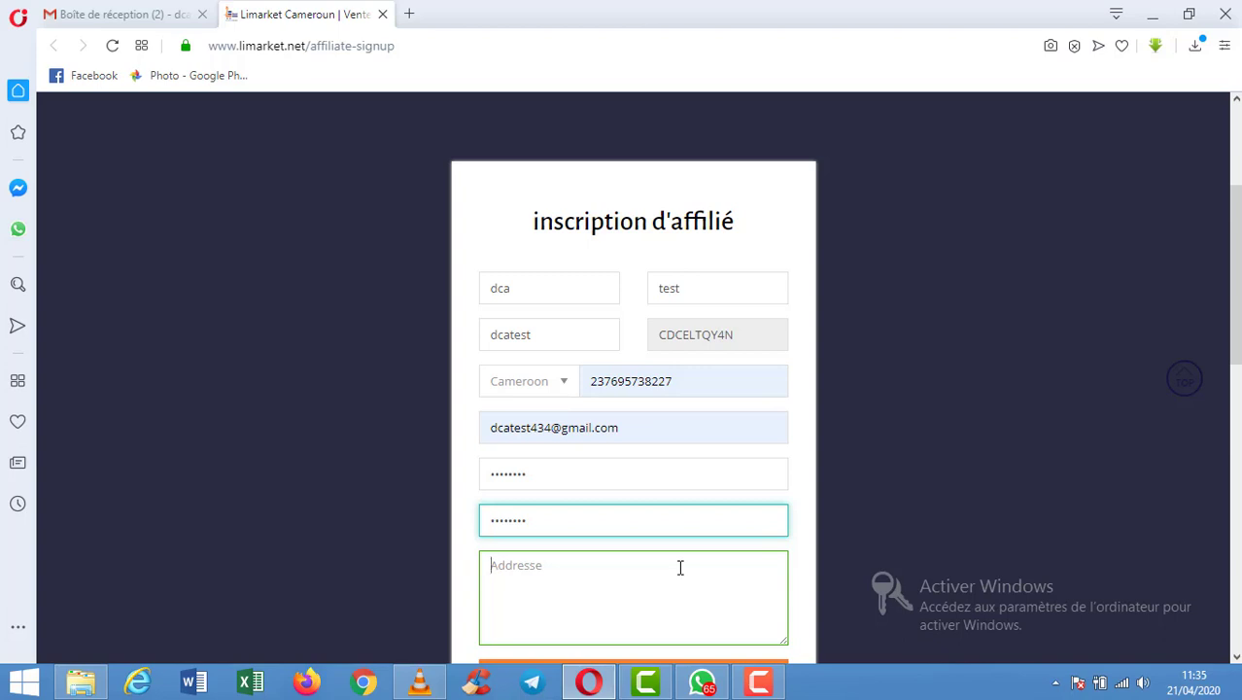
Enter the Douala, Cameroon address and submit the signup with CRÉER COMPTE.
{"action": "type", "text": "Bependa - Douala"}
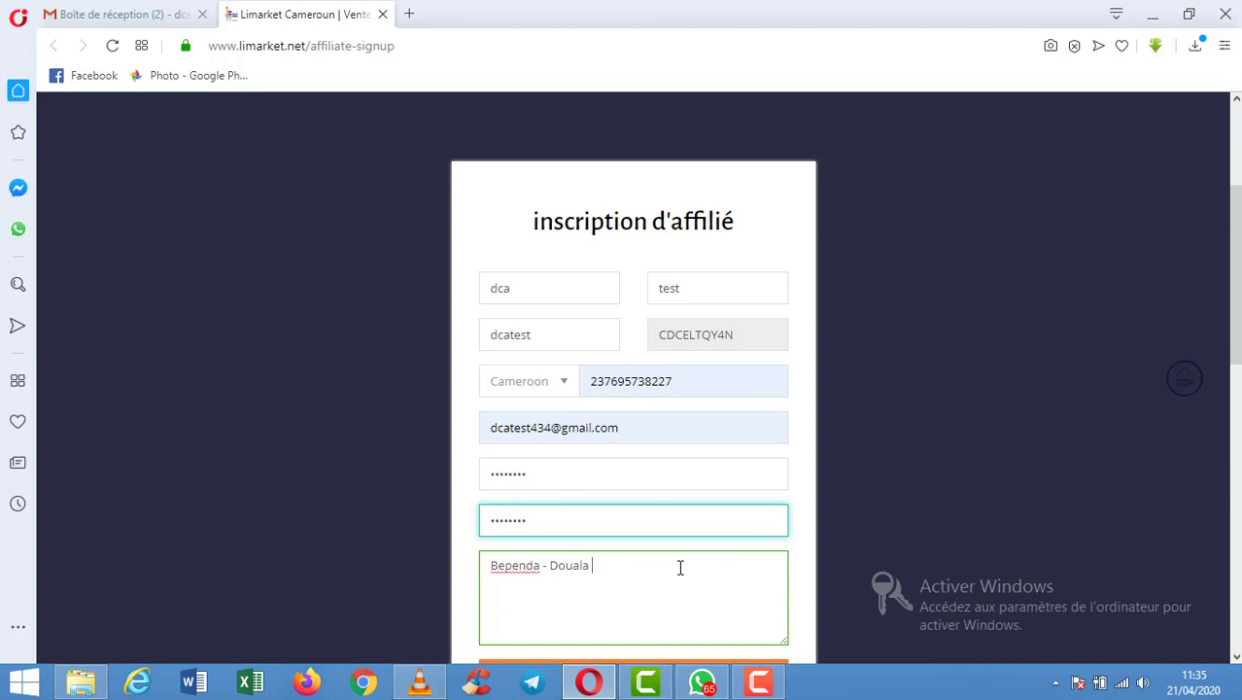
{"action": "type", "text": " - Cameroun"}
{"action": "scroll", "coordinate": [856, 498], "scroll_direction": "down", "scroll_amount": 1}
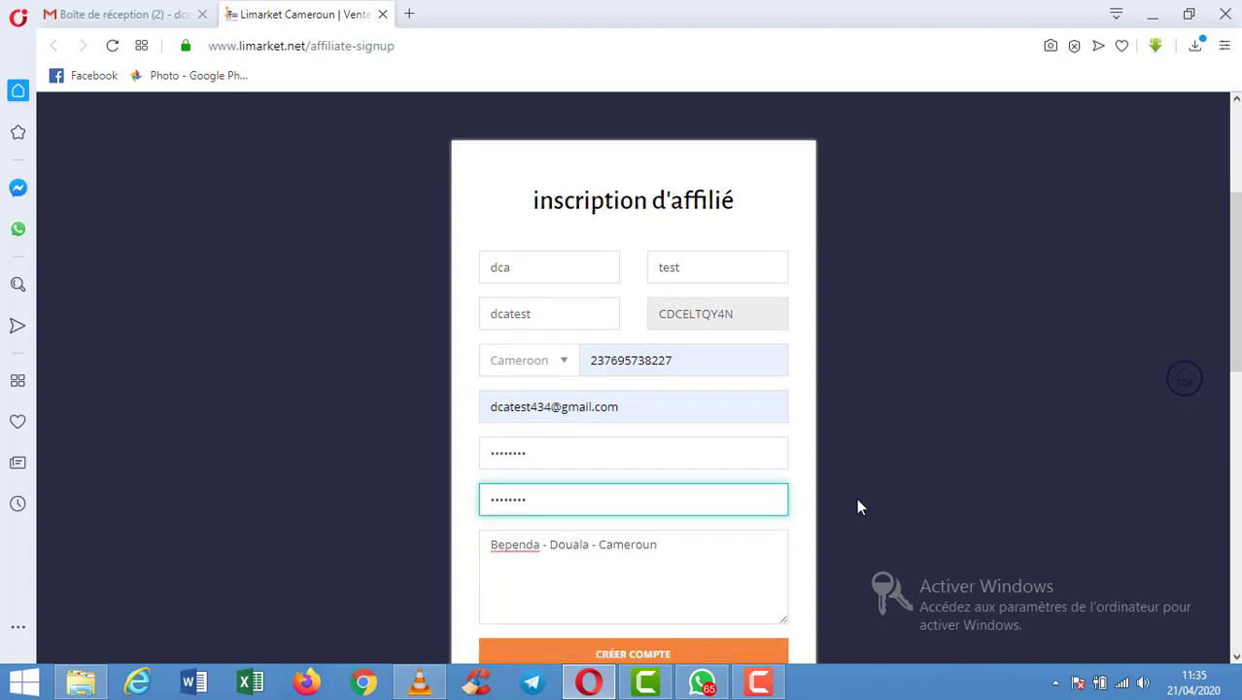
{"action": "scroll", "coordinate": [856, 498], "scroll_direction": "down", "scroll_amount": 2}
{"action": "left_click", "coordinate": [742, 511]}
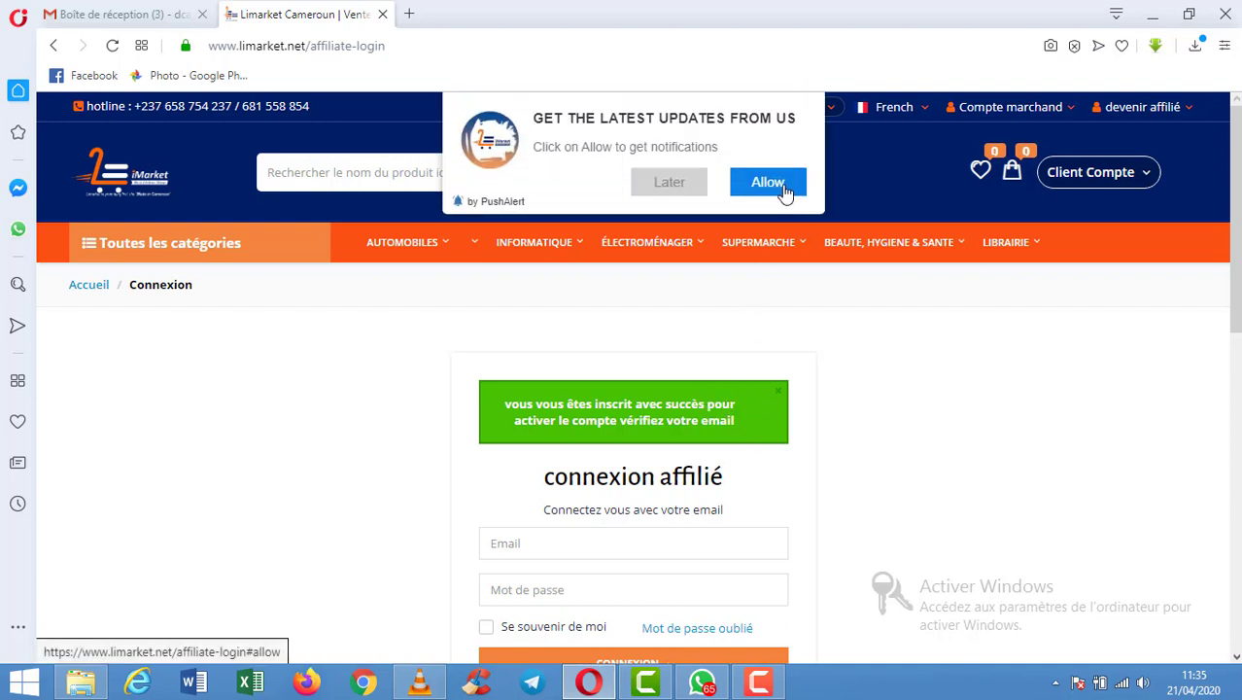
Accept the PushAlert notification prompt on the affiliate login page.
{"action": "left_click", "coordinate": [784, 193]}
{"action": "mouse_move", "coordinate": [801, 242]}
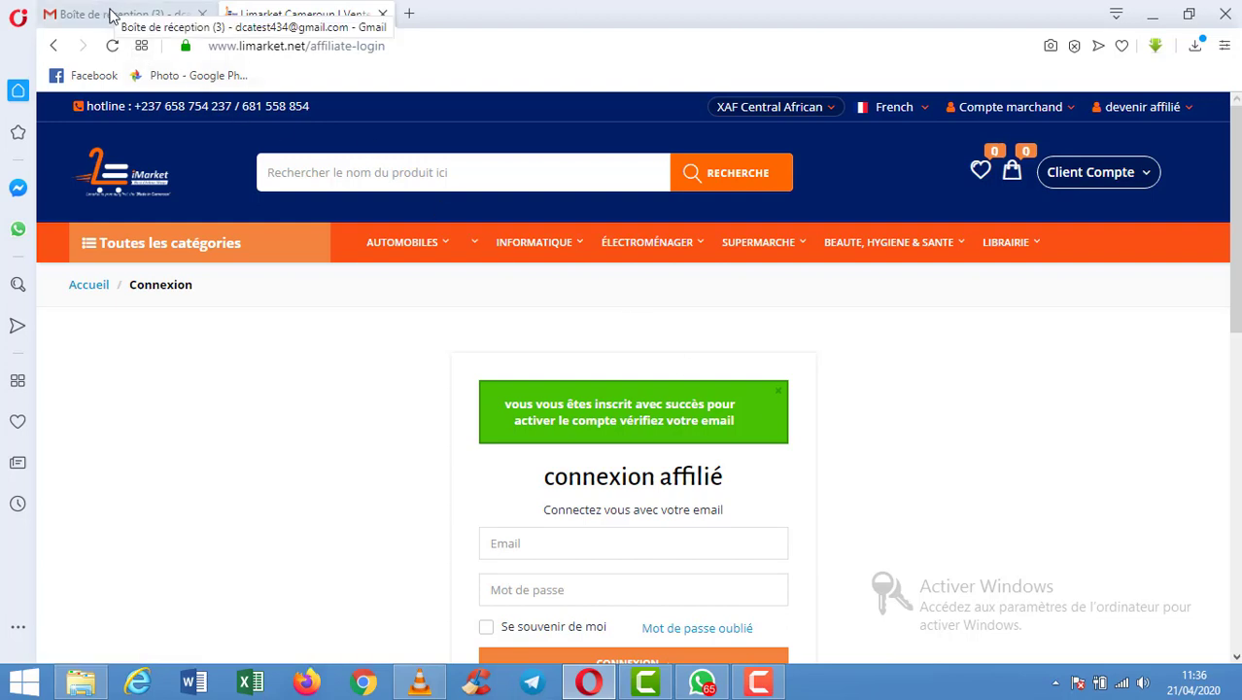
In Gmail, open Limarket's 'Thank you for Signup' email and follow its 'Account Activate link'.
{"action": "left_click", "coordinate": [112, 13]}
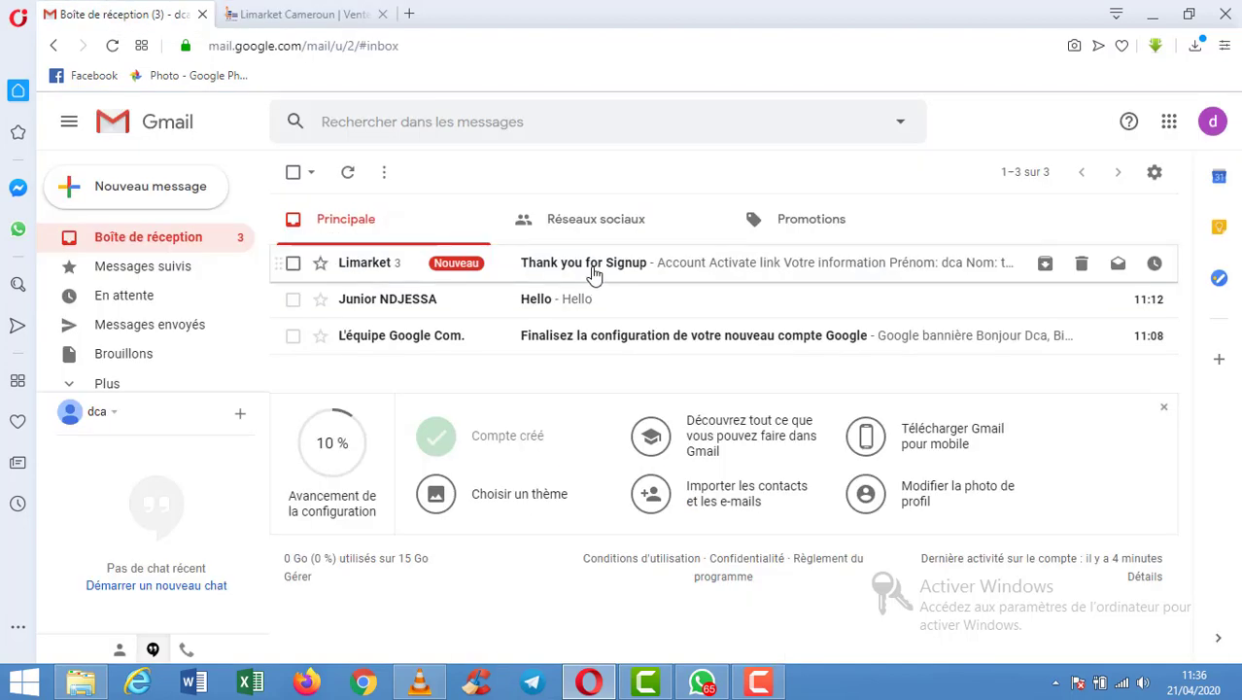
{"action": "left_click", "coordinate": [594, 272]}
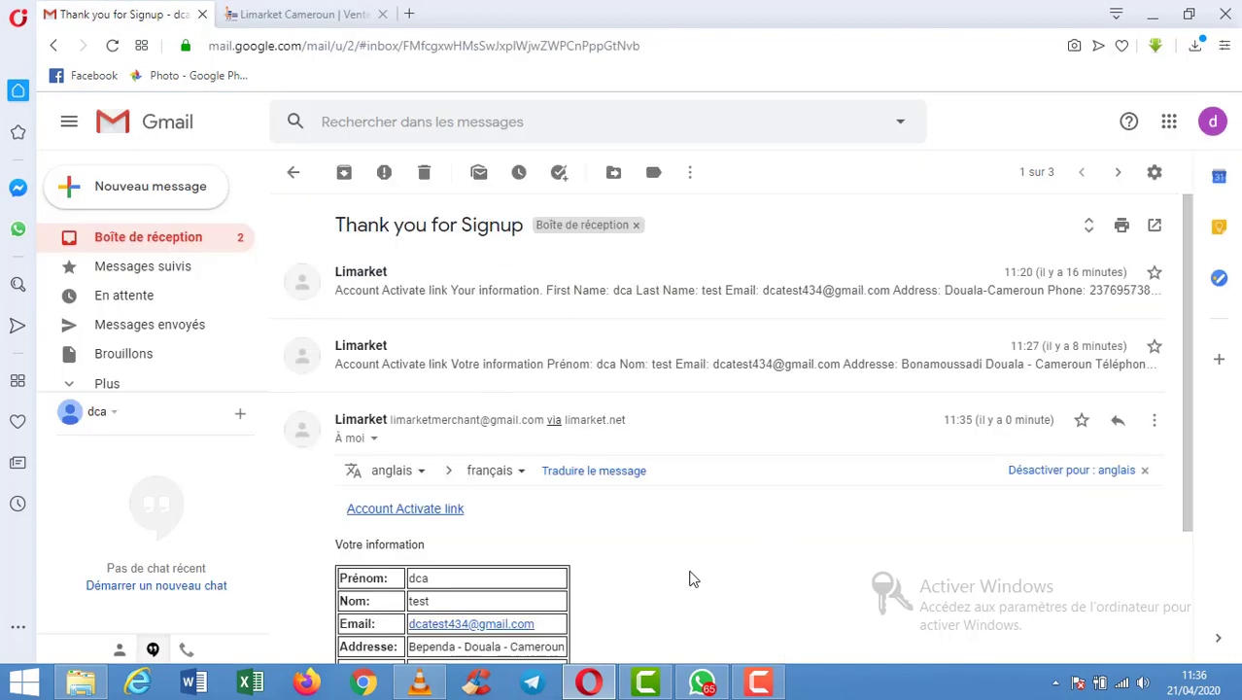
{"action": "scroll", "coordinate": [716, 561], "scroll_direction": "down", "scroll_amount": 2}
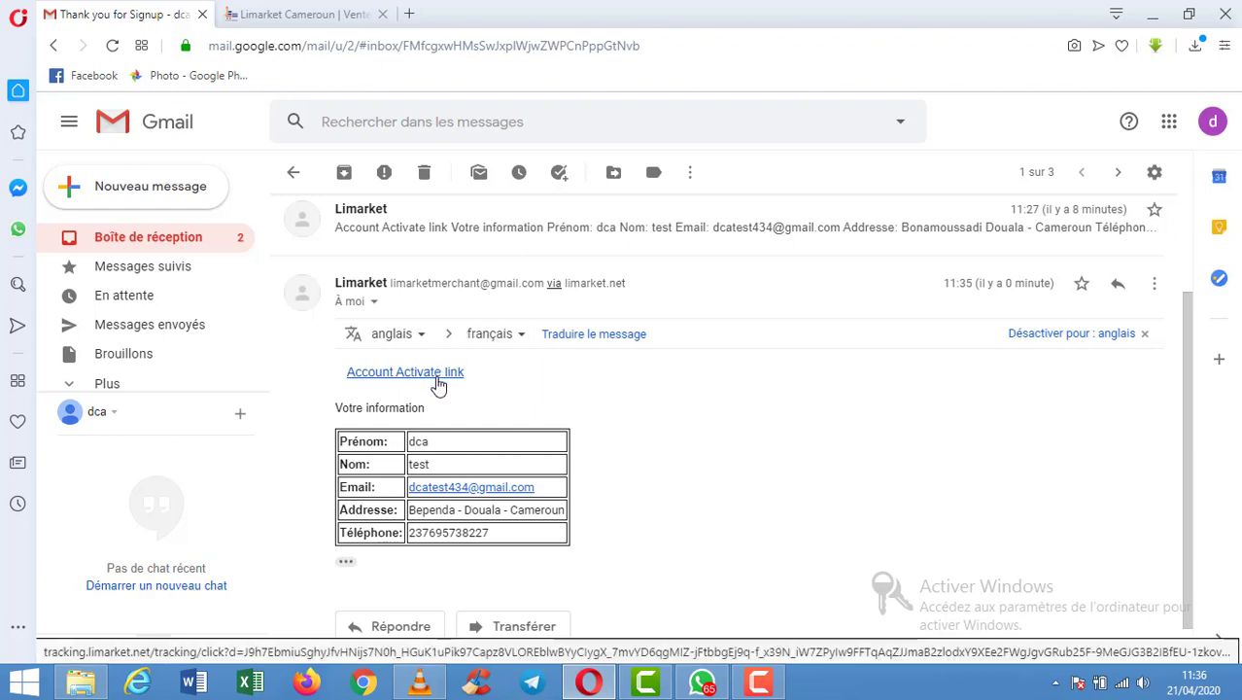
{"action": "left_click", "coordinate": [438, 386]}
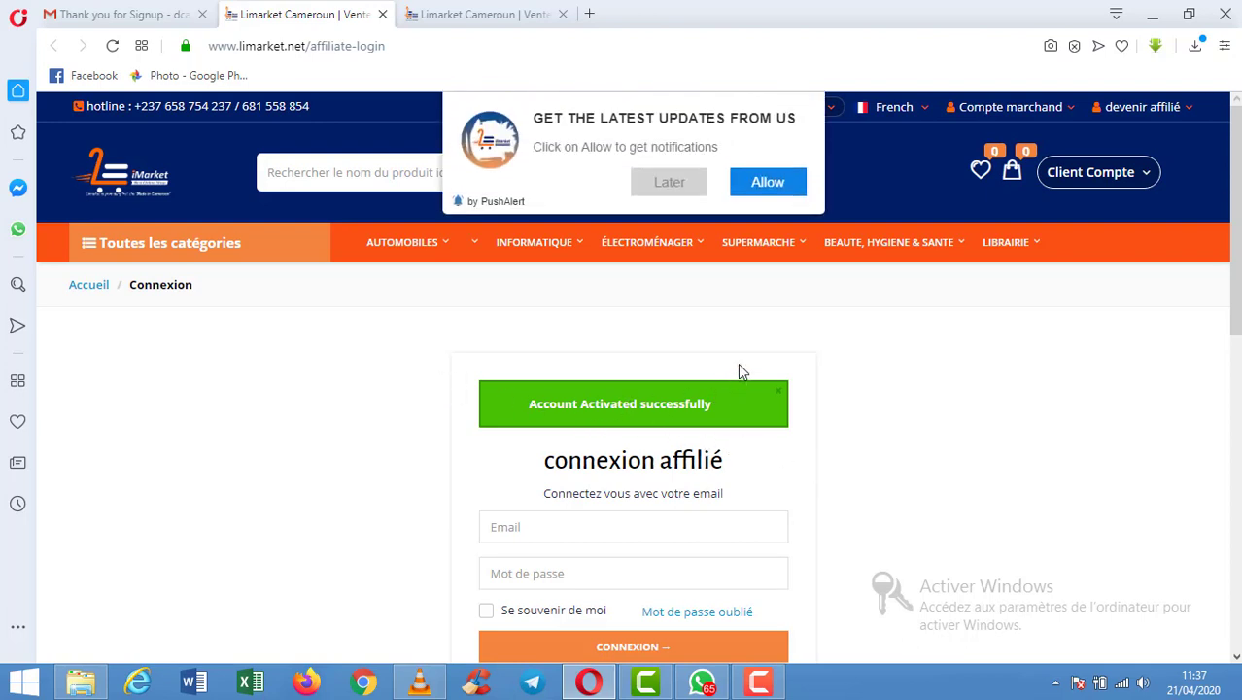
Accept notifications, then log in with the saved account e-mail and password via CONNEXION.
{"action": "left_click", "coordinate": [774, 190]}
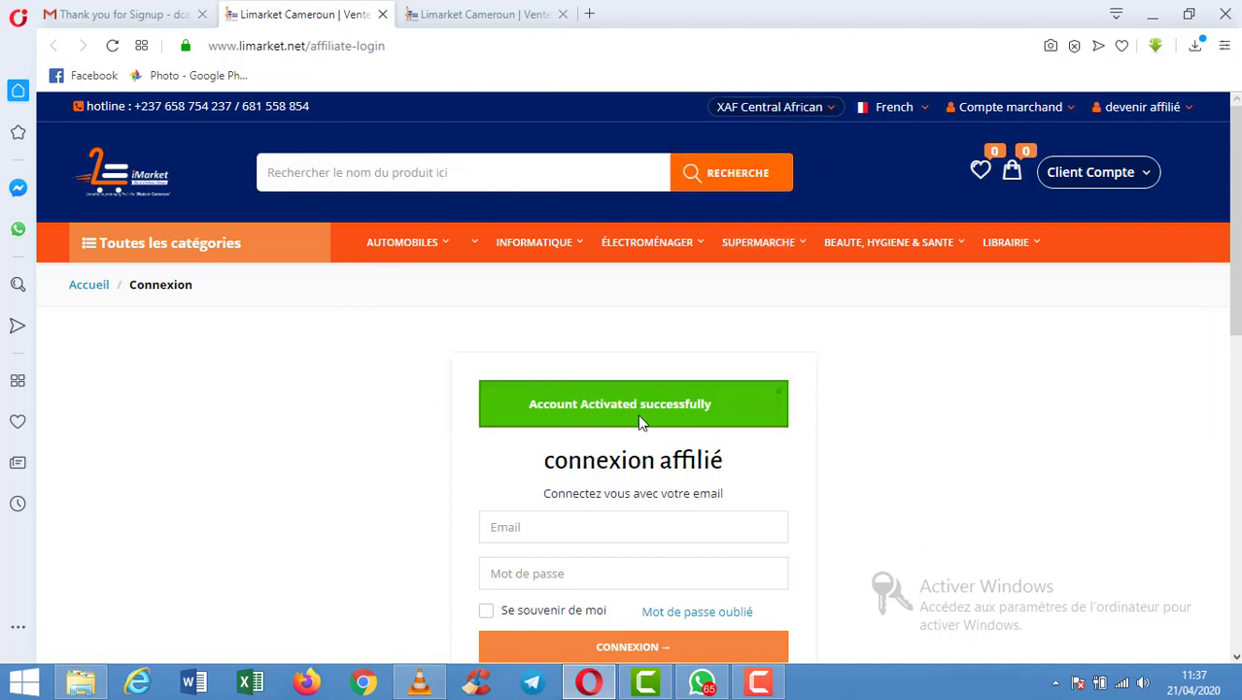
{"action": "left_click", "coordinate": [614, 526]}
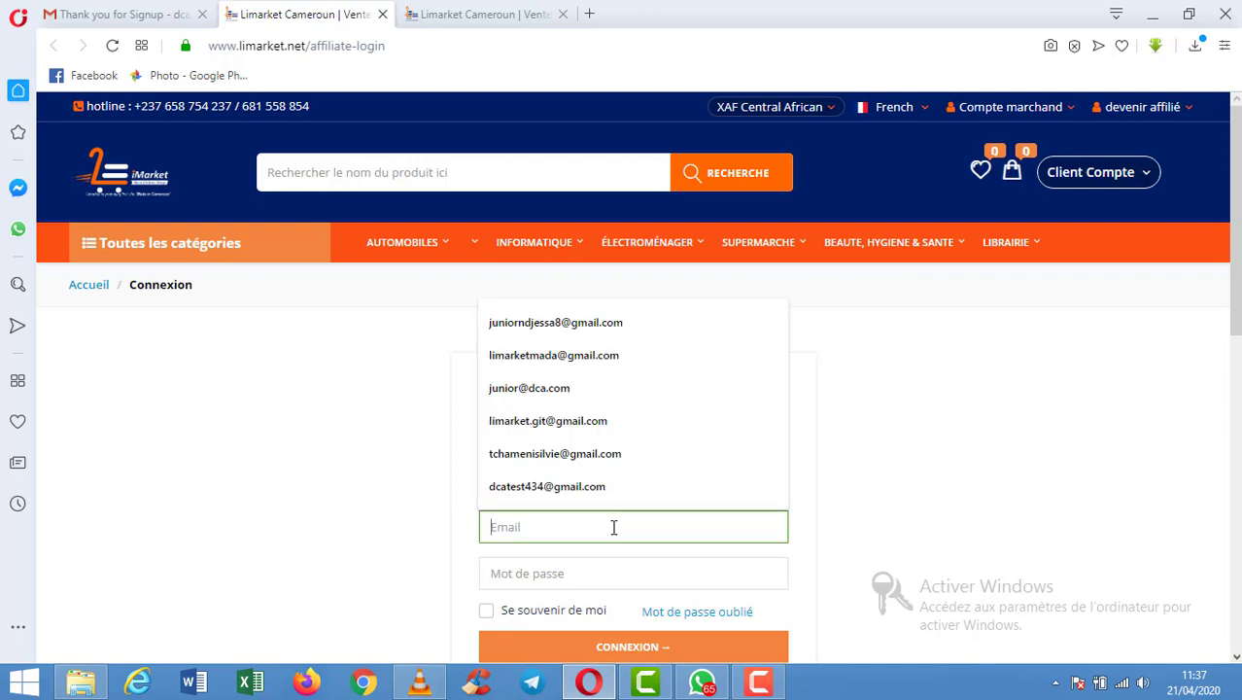
{"action": "type", "text": "dca"}
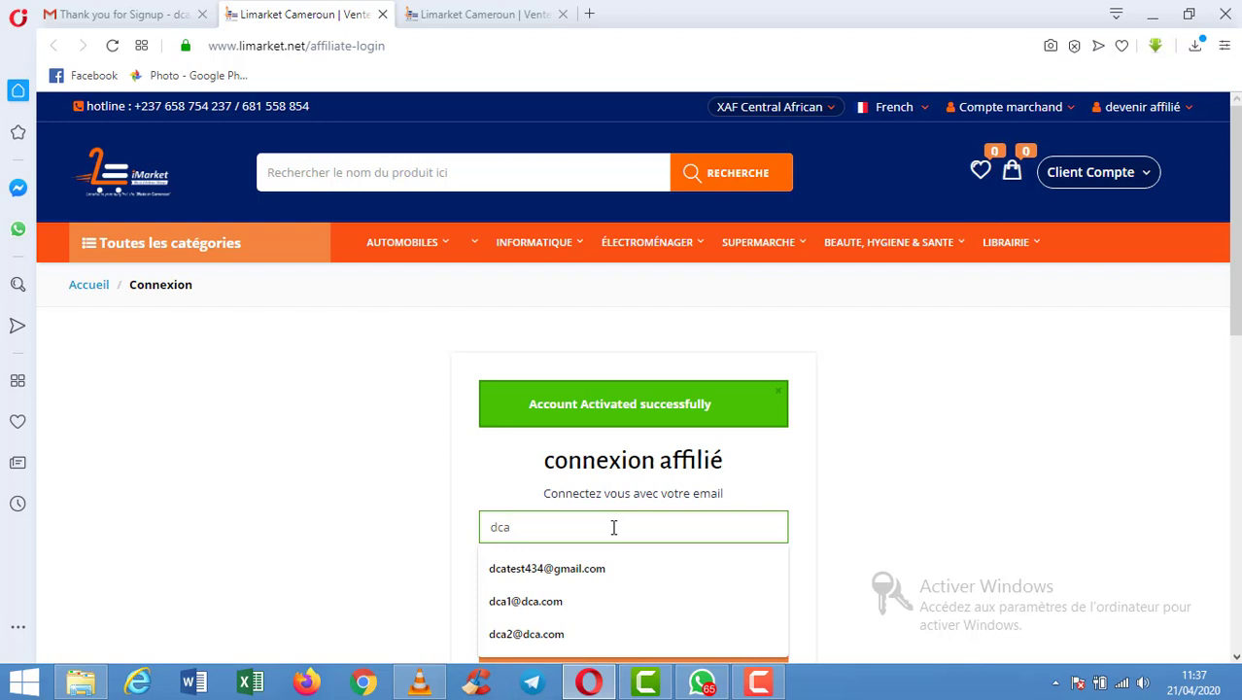
{"action": "key", "text": "Down"}
{"action": "key", "text": "Return"}
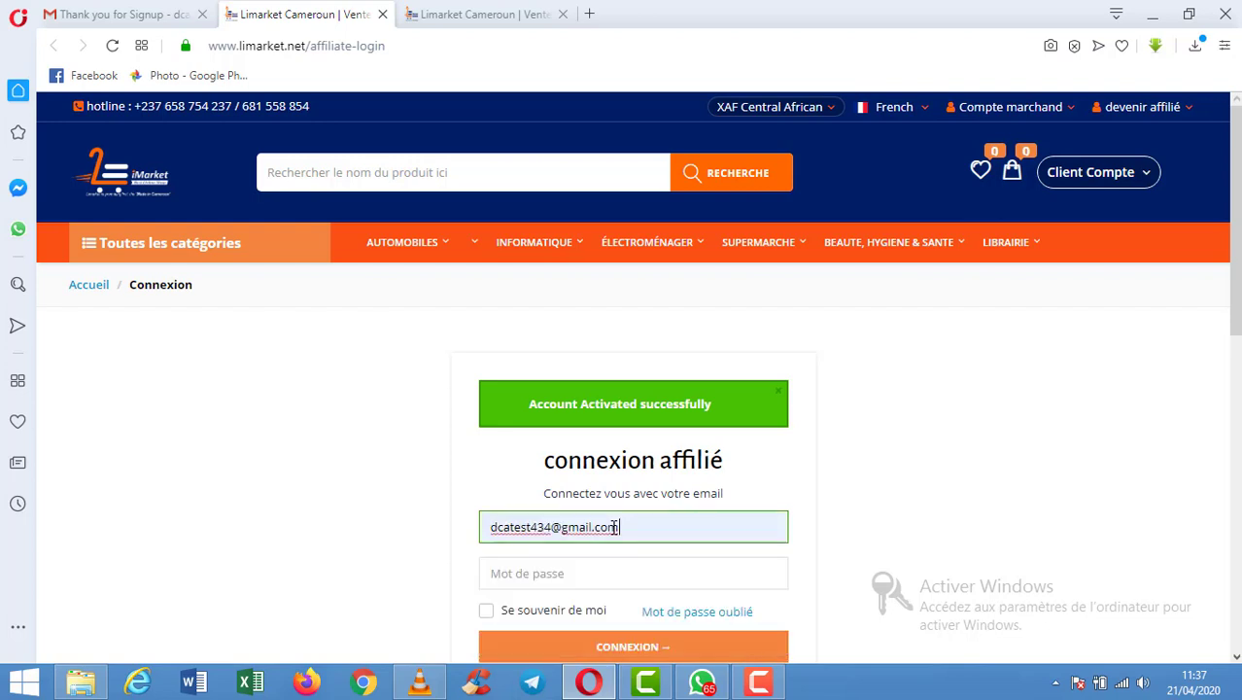
{"action": "key", "text": "Tab"}
{"action": "type", "text": "•"}
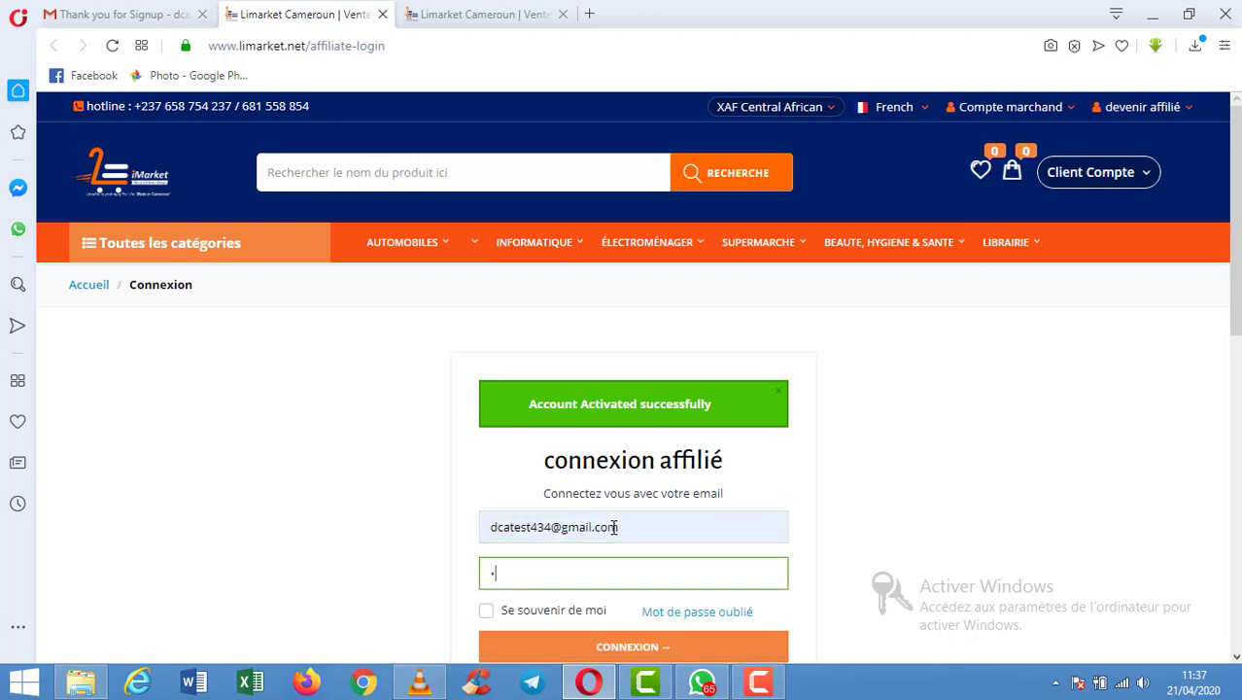
{"action": "type", "text": "••••••"}
{"action": "left_click", "coordinate": [606, 649]}
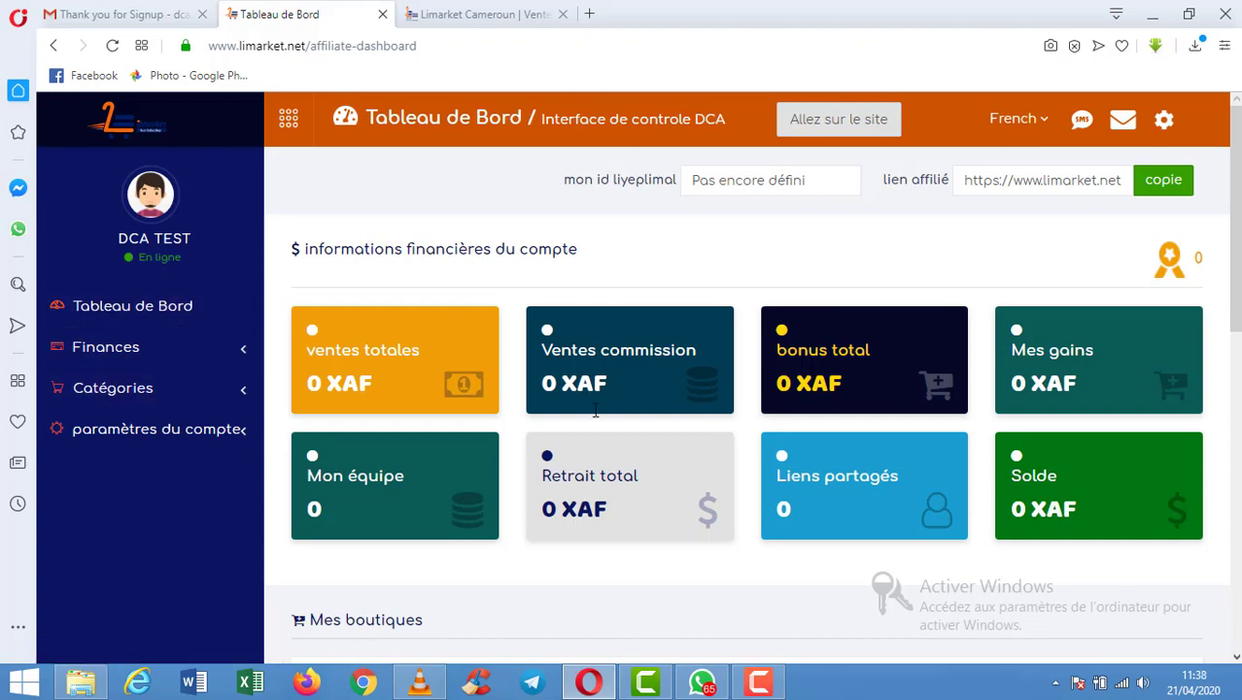
Bring up the screen recorder controls over the loaded affiliate dashboard.
{"action": "left_click", "coordinate": [764, 680]}
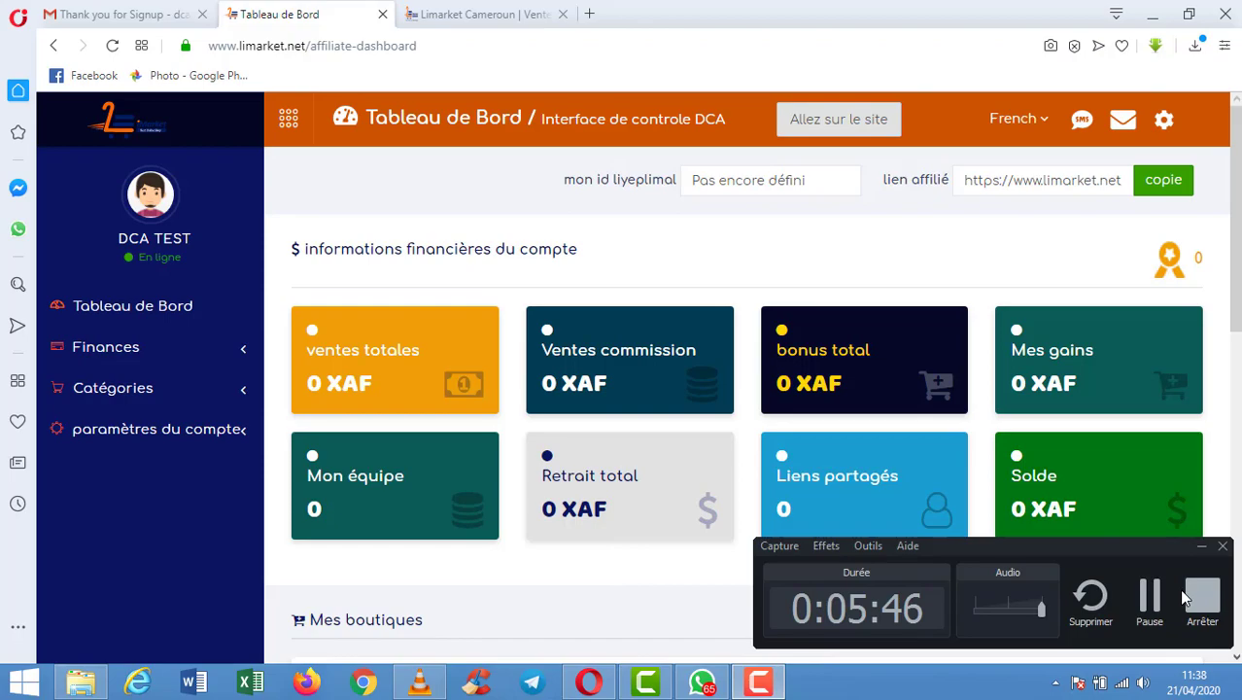